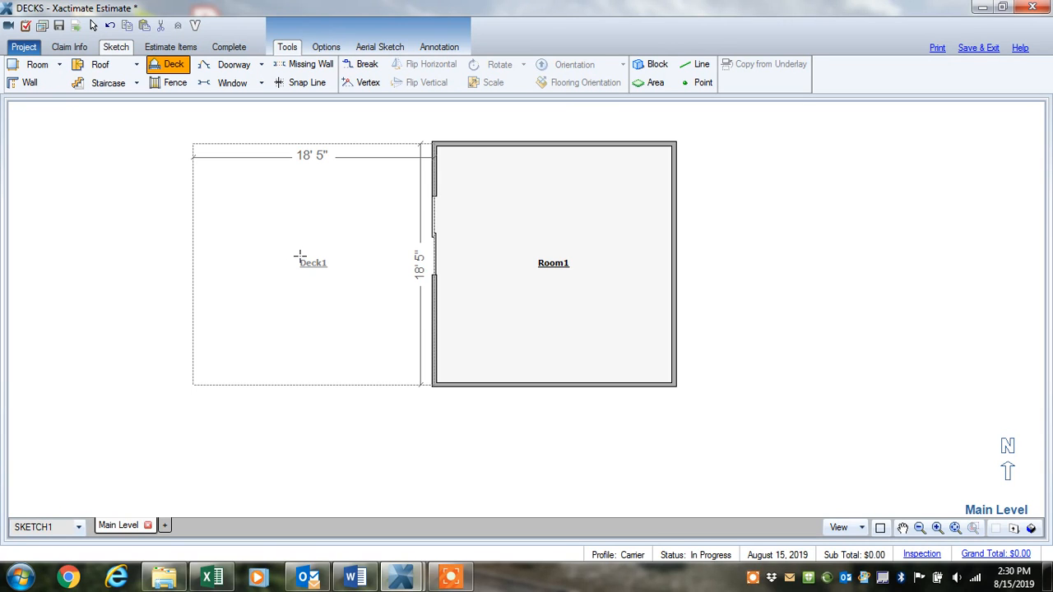
Place a deck against the west side of Room1 and pull its outer edge in to about 12' 3" wide.
click(300, 262)
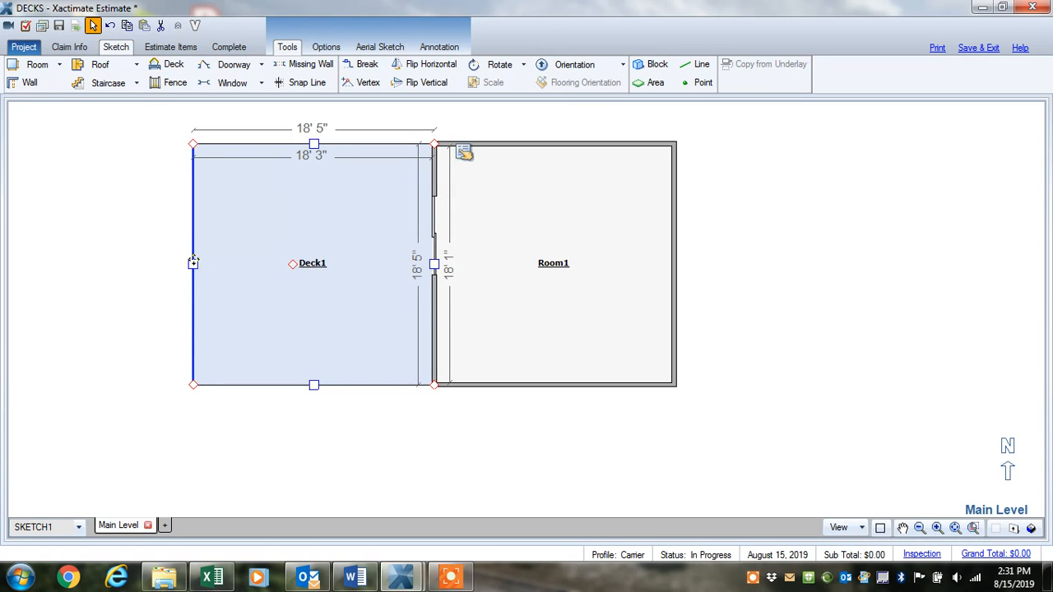
click(193, 263)
drag(193, 264, 274, 278)
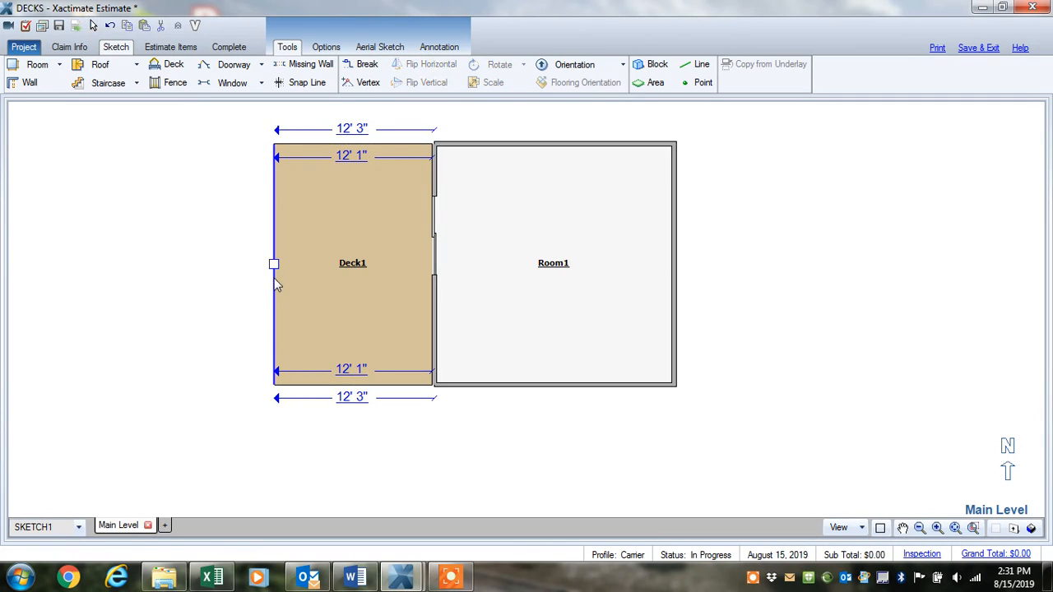
click(364, 284)
Inspect the unframed deck beside the room from an angle in 3D, and return to the plan.
key(F8)
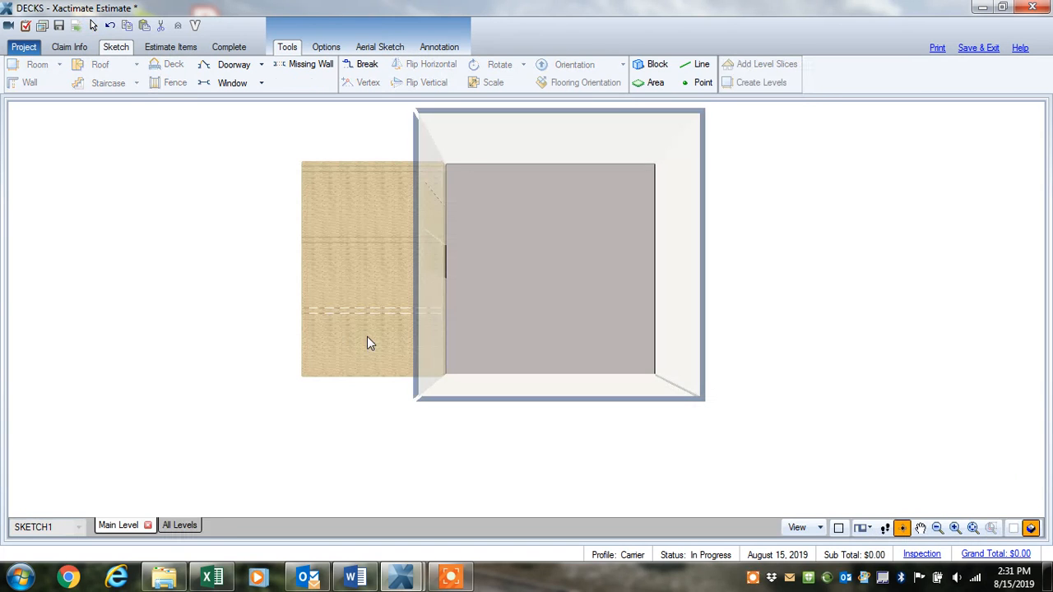
mouse_move(355, 415)
mouse_down()
mouse_move(570, 168)
mouse_move(500, 239)
mouse_move(428, 260)
mouse_up()
key(F8)
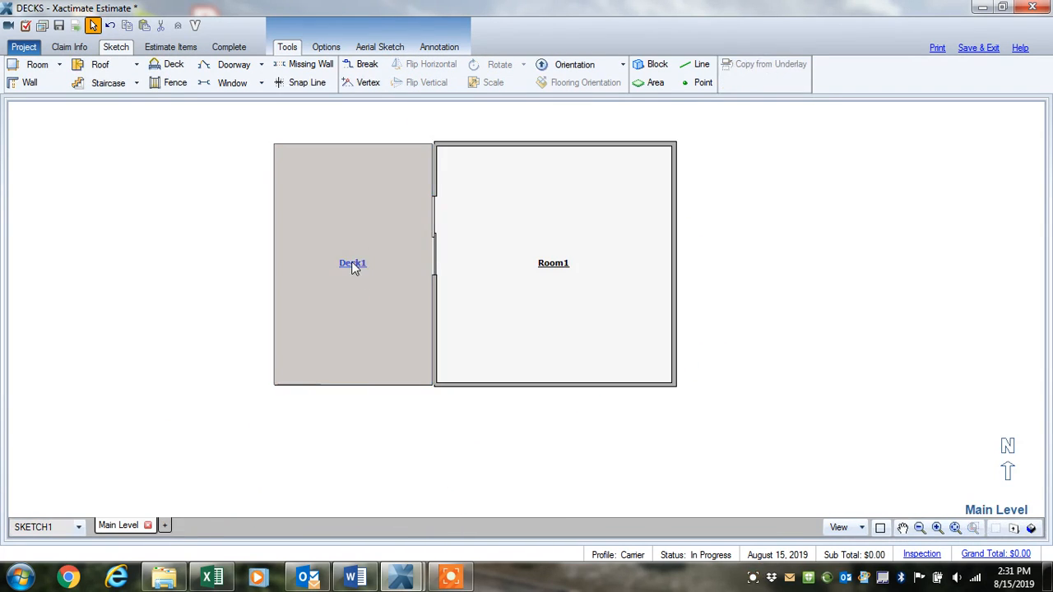
Set the construction type of Deck1 to Framed in its properties.
click(354, 265)
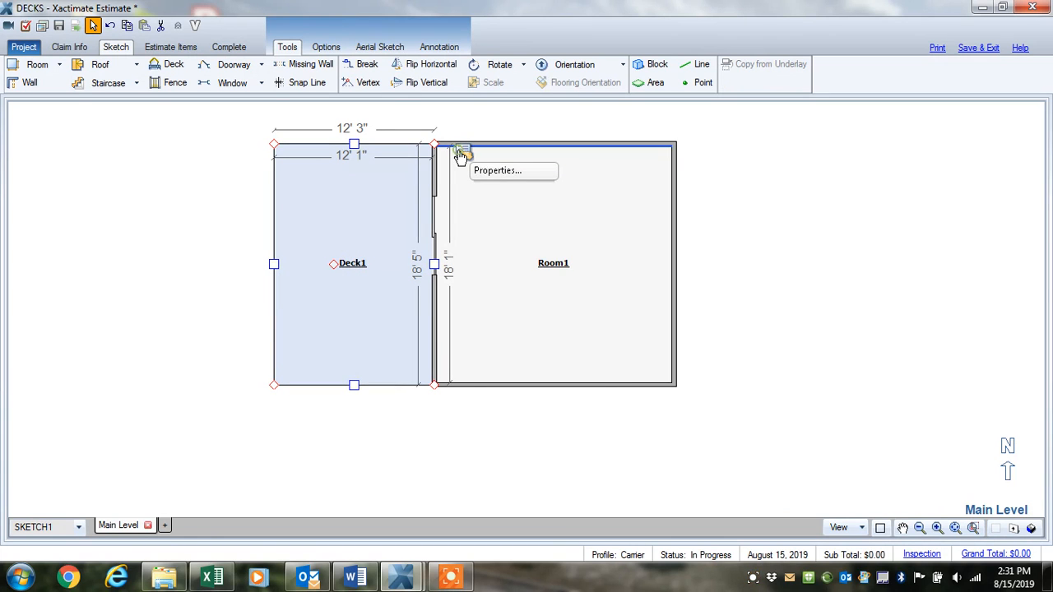
click(463, 153)
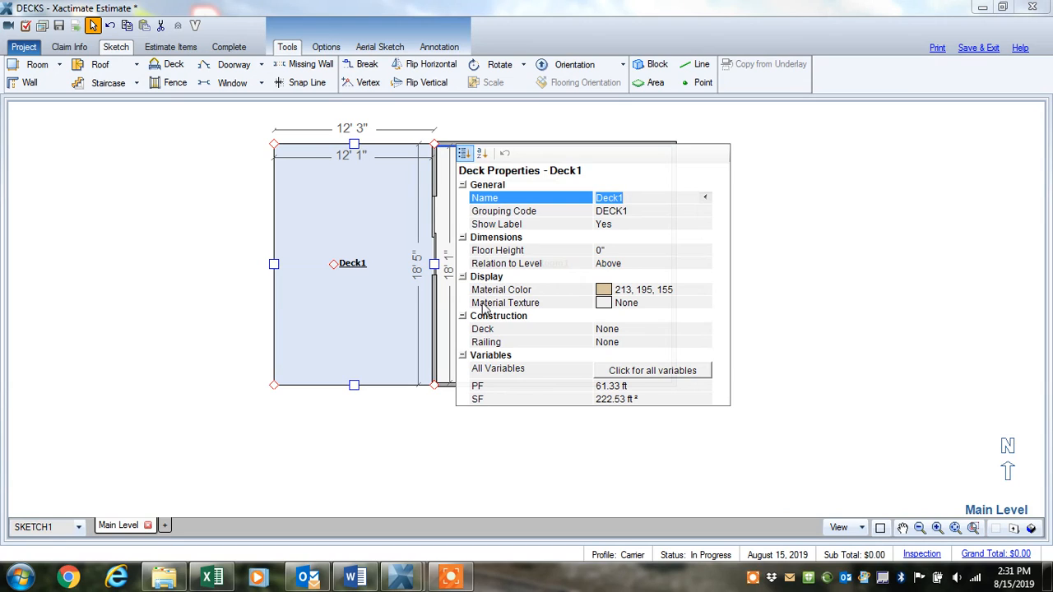
click(608, 329)
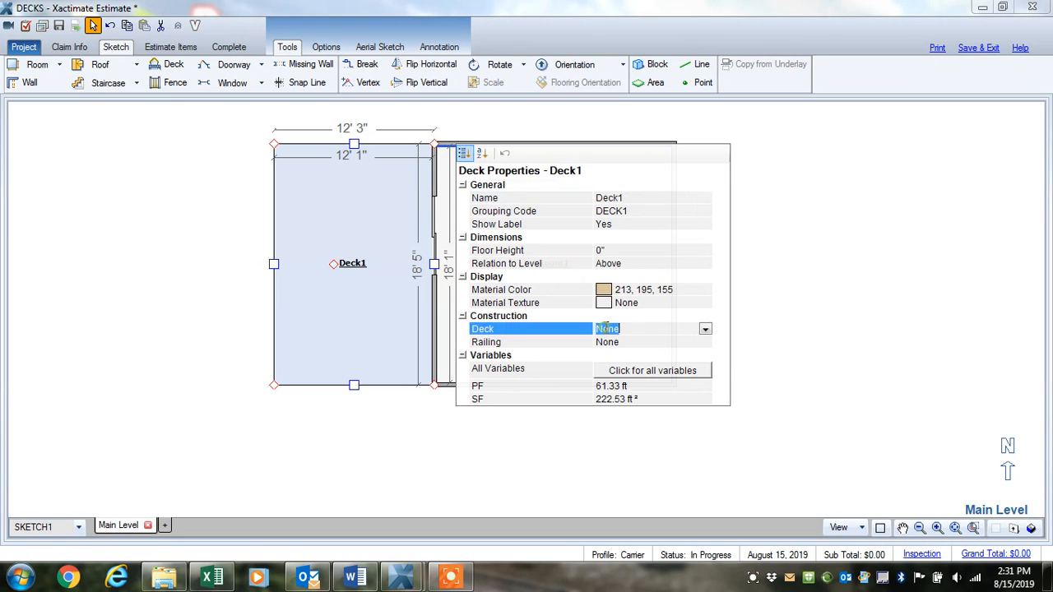
click(705, 330)
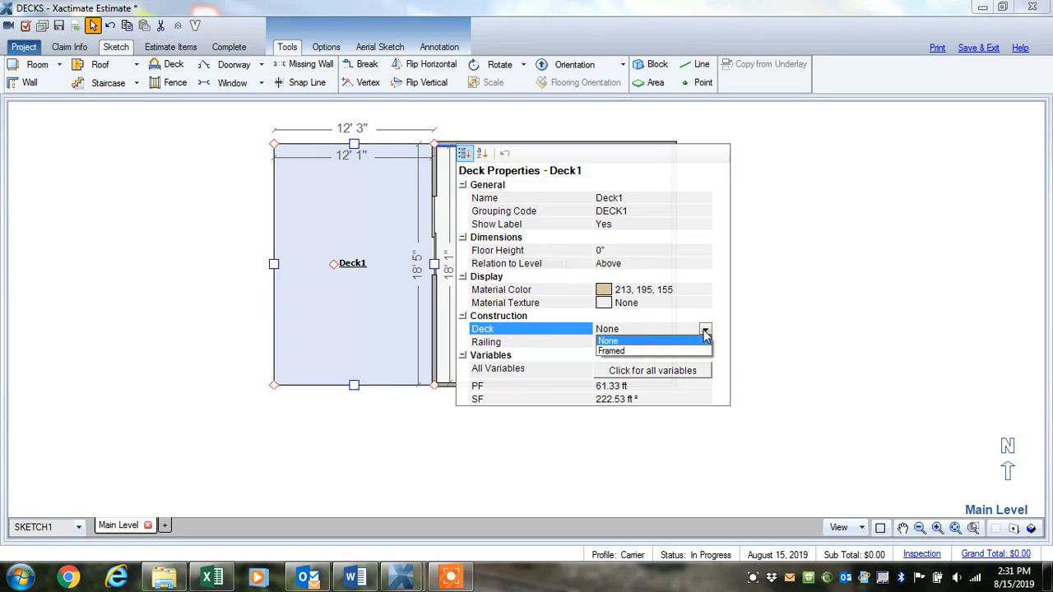
click(630, 352)
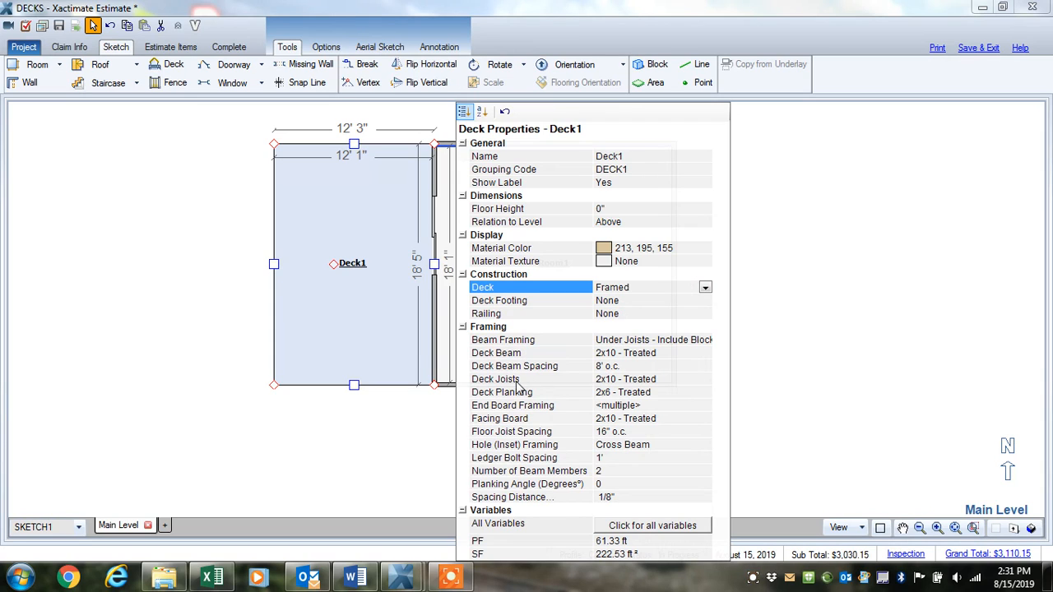
Look through the available Deck Planking materials in the deck's framing properties, leaving the selection as is, and close the properties.
click(704, 396)
click(706, 393)
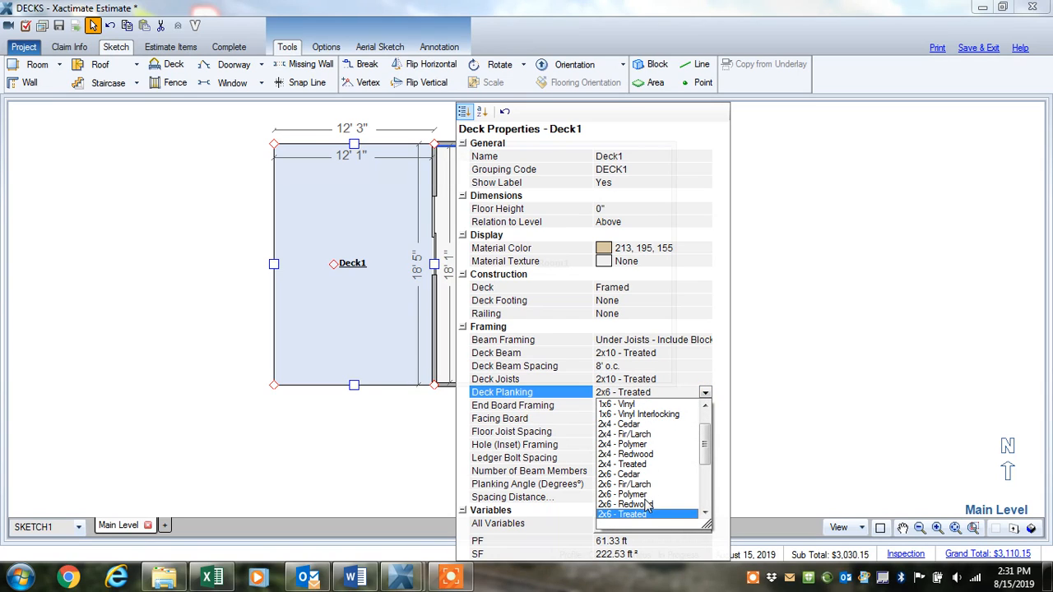
drag(707, 453, 705, 429)
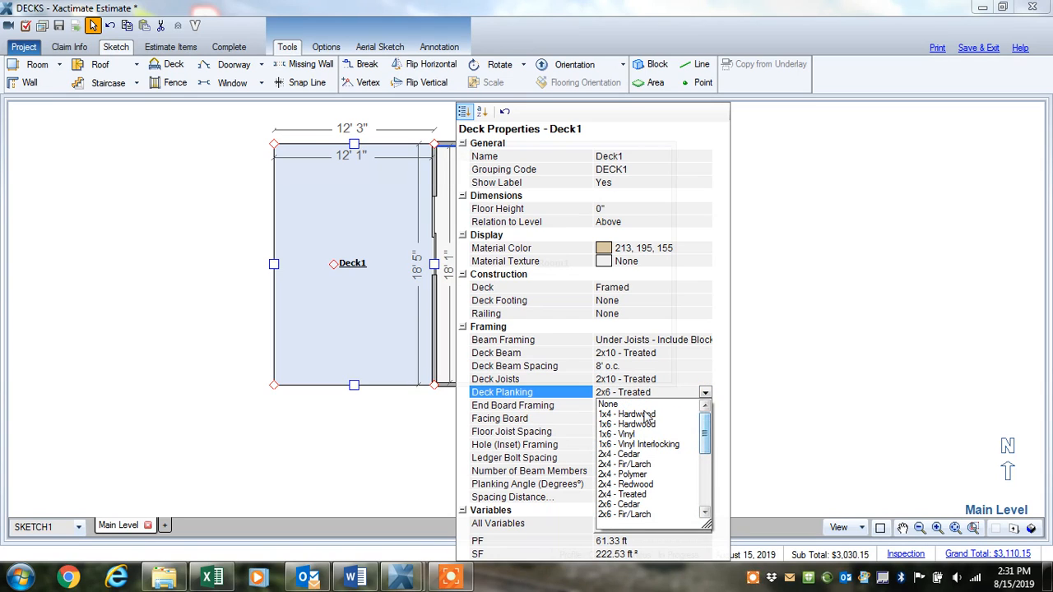
click(661, 392)
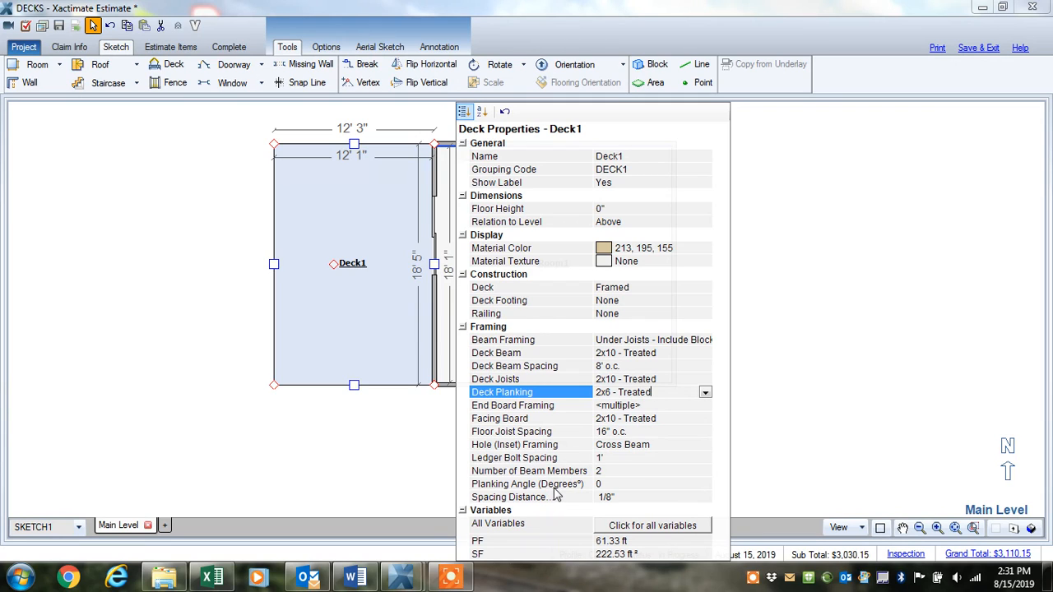
click(443, 434)
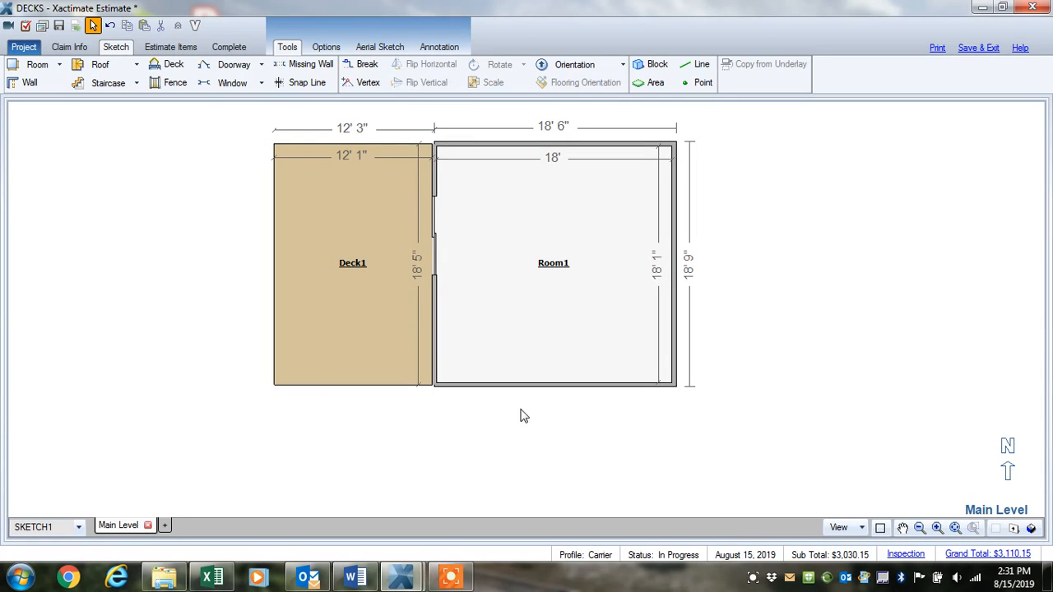
Turn on the Framing display for the selected deck in the plan.
click(343, 264)
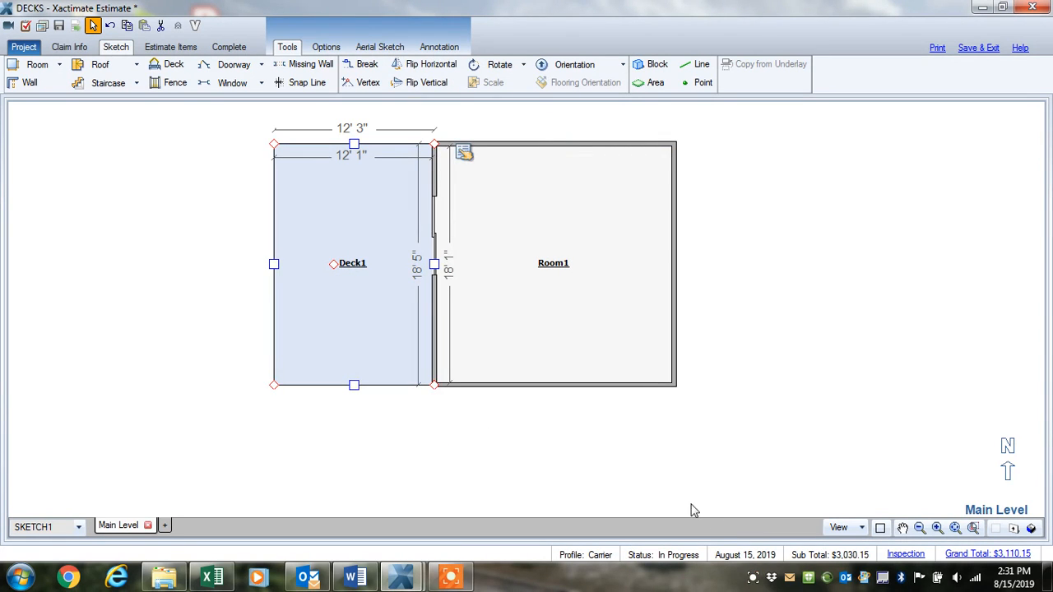
click(840, 528)
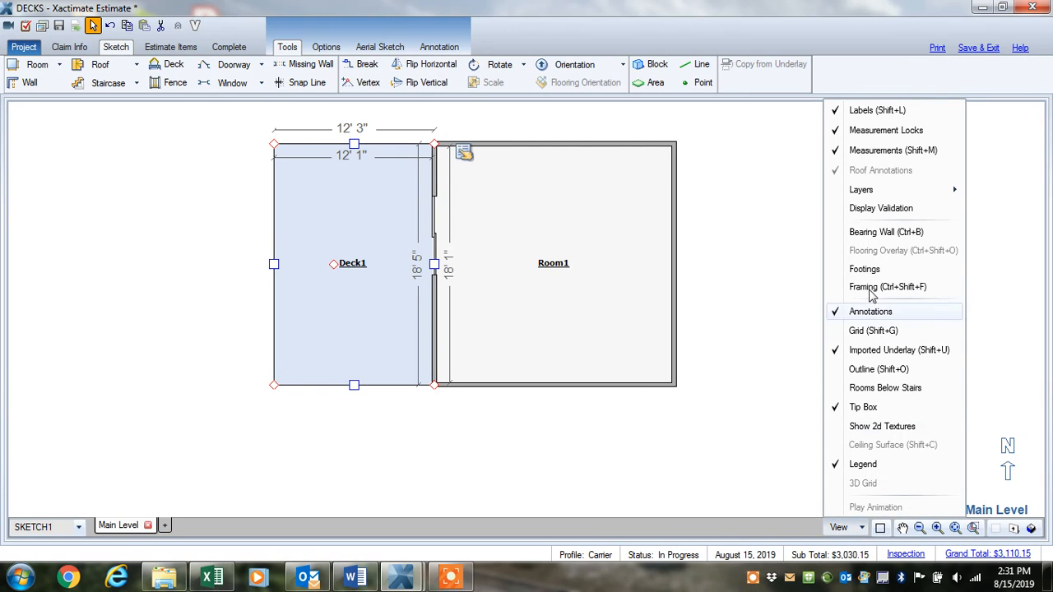
click(870, 288)
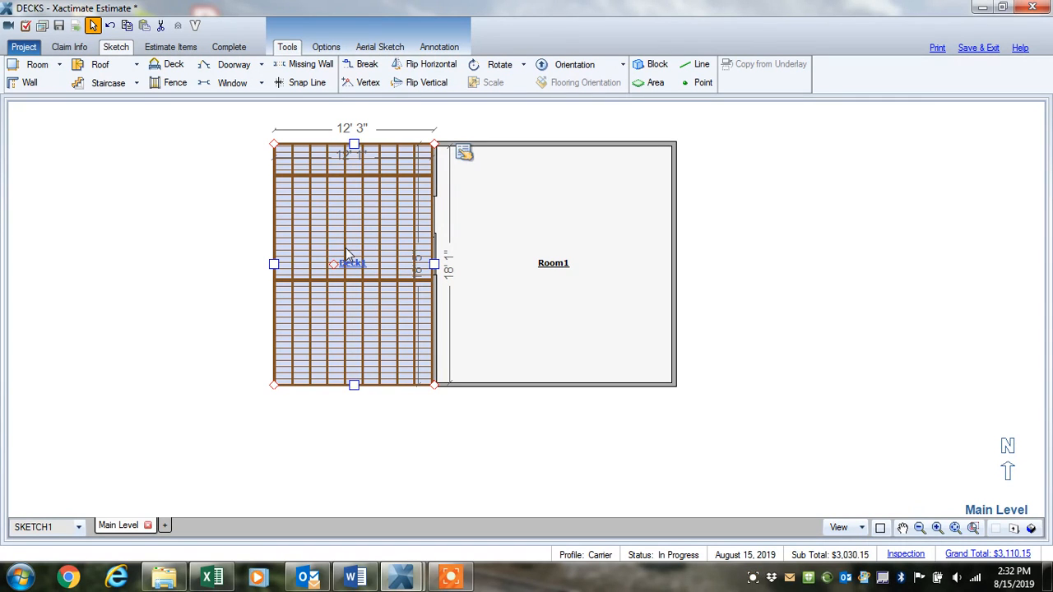
Examine the framed deck's structure from an angle in 3D and go back to the plan.
key(F8)
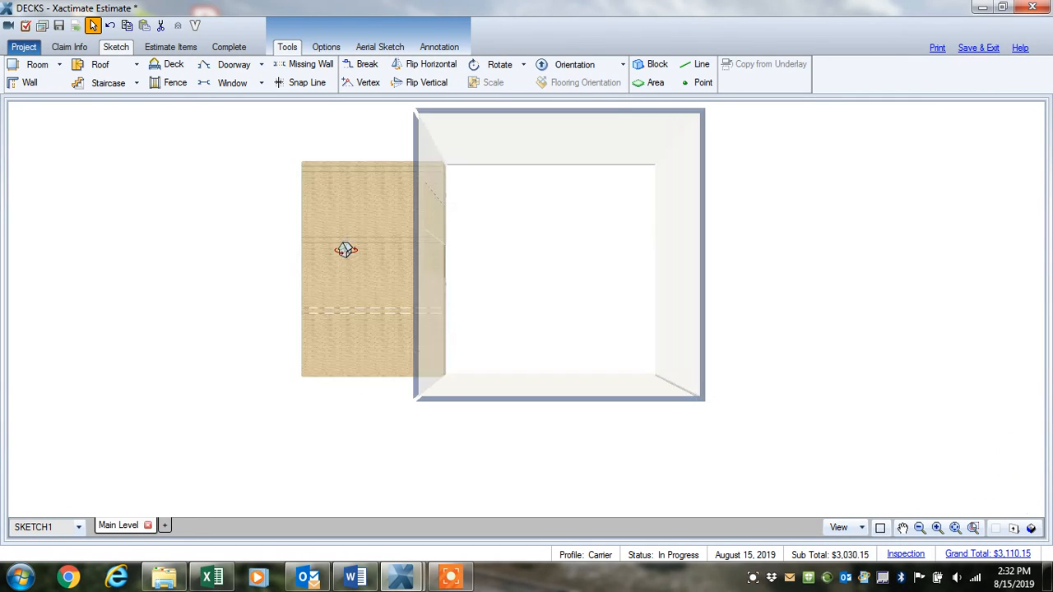
drag(364, 360, 426, 199)
key(F8)
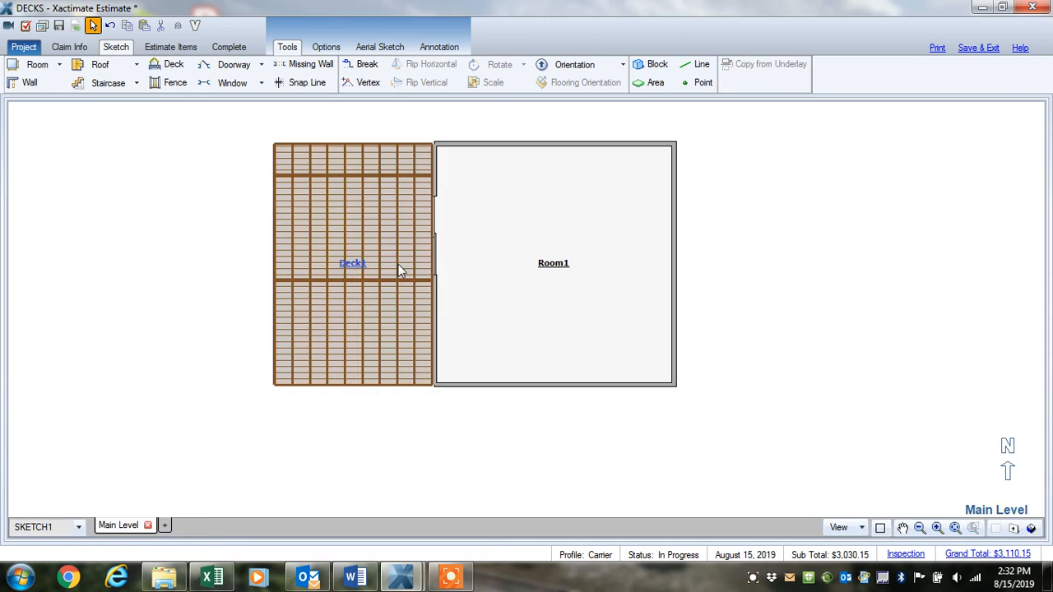
Extend the deck about 6' 10" north past Room1 and stretch that extension east along the room's north wall to about 28' 6" overall width.
click(355, 257)
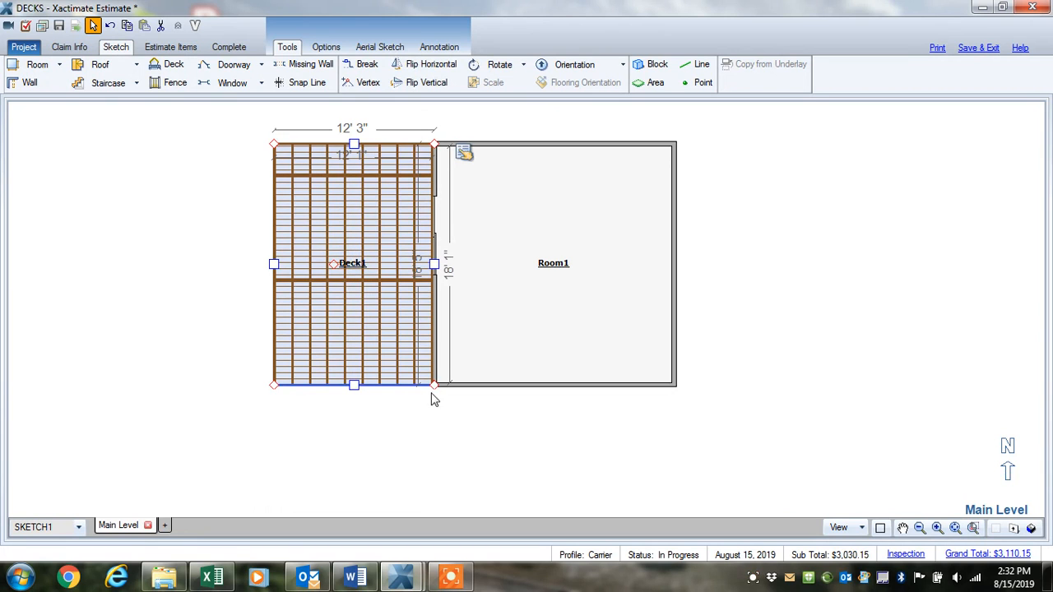
drag(521, 259, 528, 382)
key(Escape)
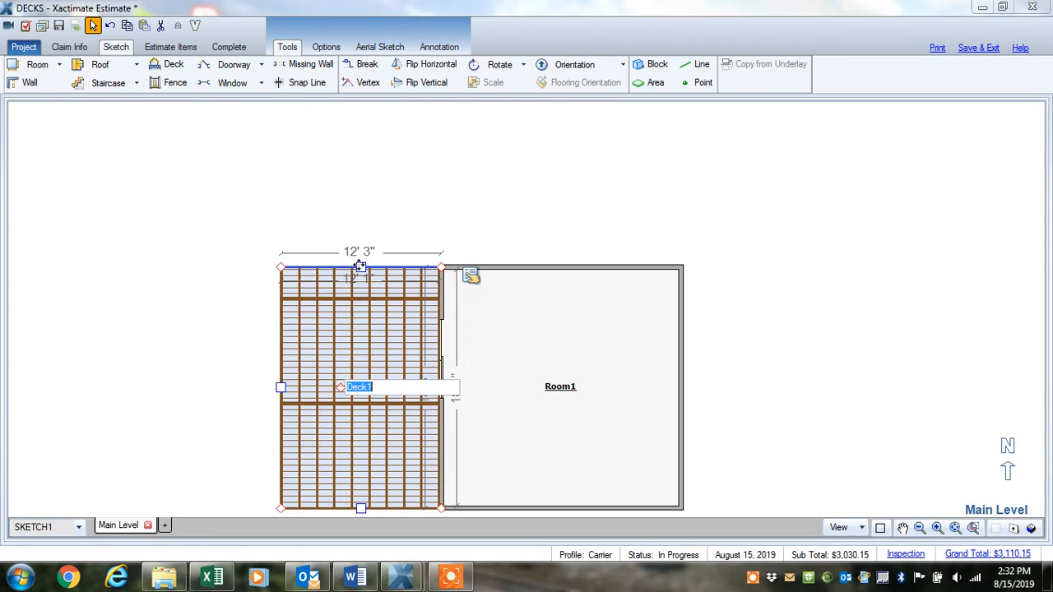
click(360, 266)
drag(359, 244, 371, 197)
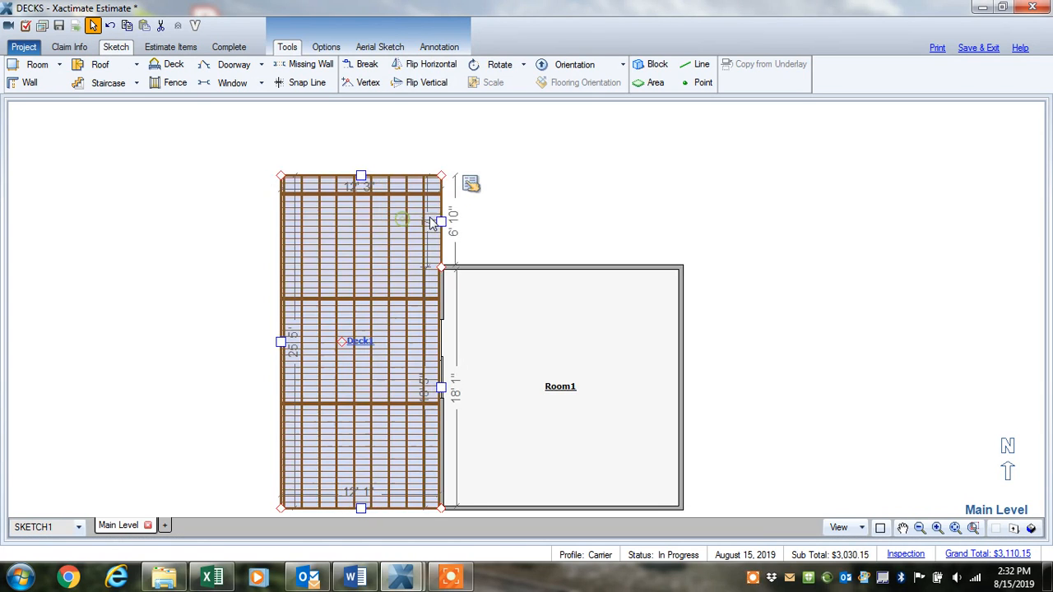
drag(441, 221, 654, 220)
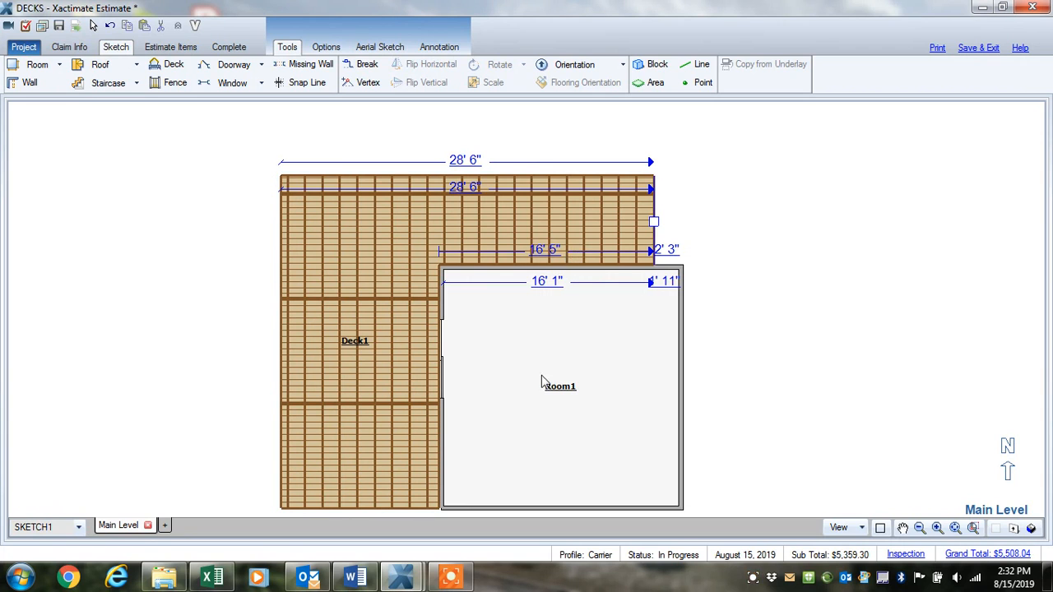
Check the L-shaped deck wrapping around the room in 3D from several angles, and return to the plan.
key(F9)
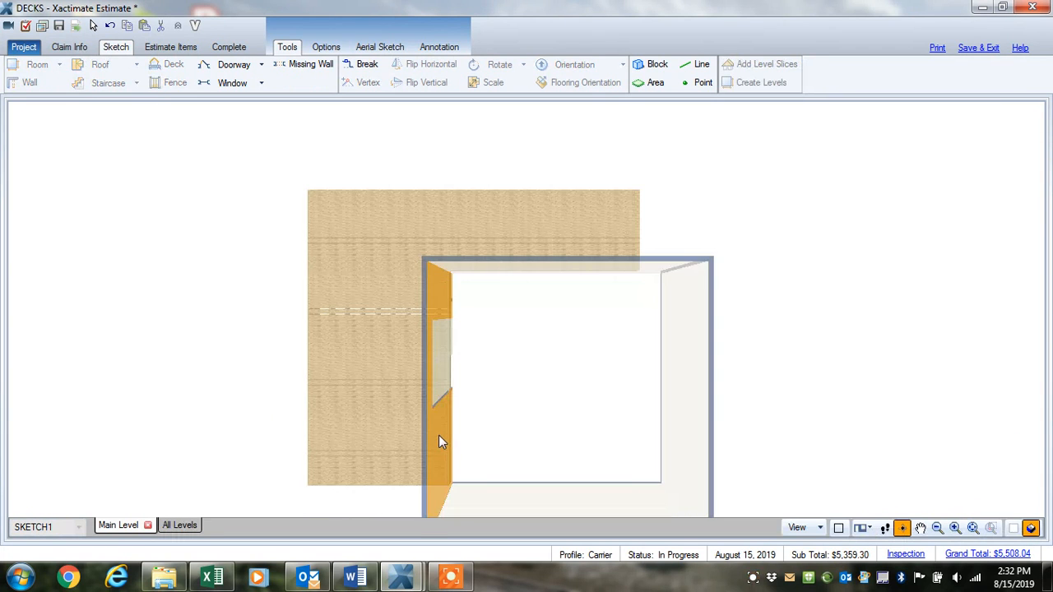
drag(418, 433, 442, 102)
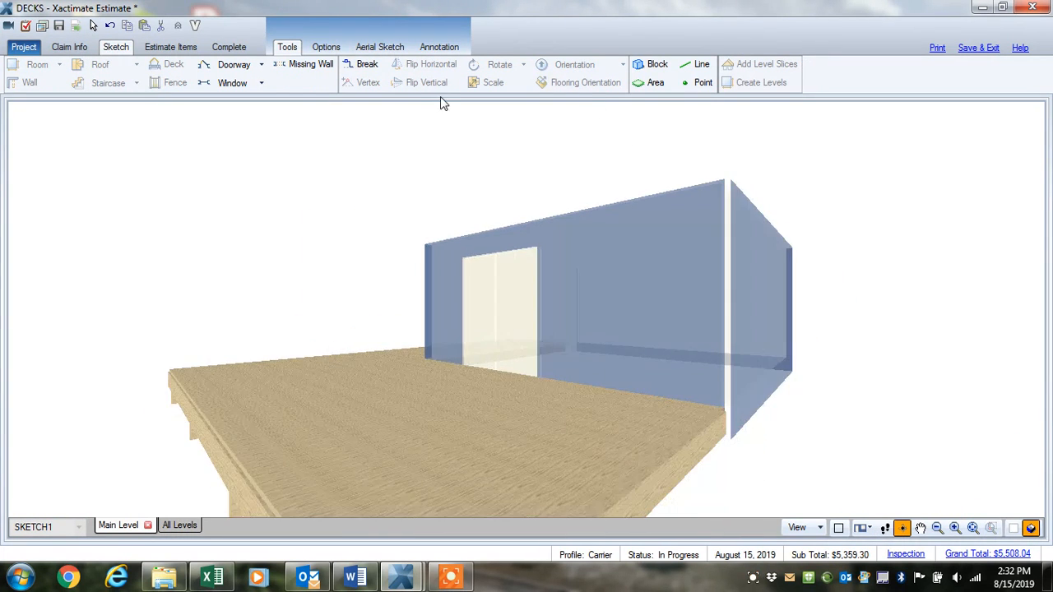
drag(226, 118, 403, 278)
key(F9)
Set the Railing of the L-shaped deck to Framed in its properties and close them.
click(370, 343)
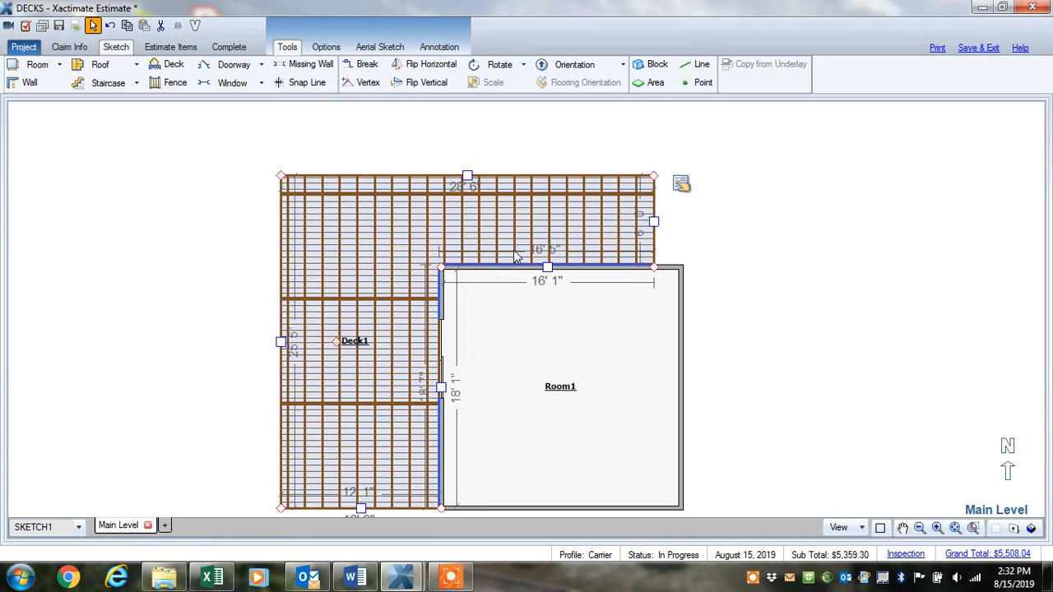
click(677, 183)
click(706, 200)
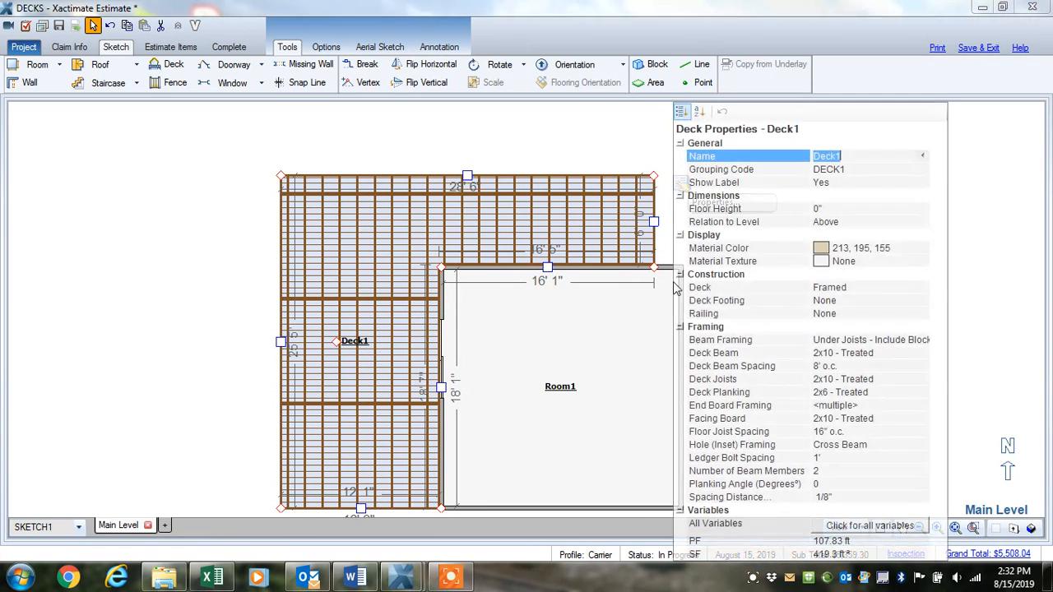
click(841, 316)
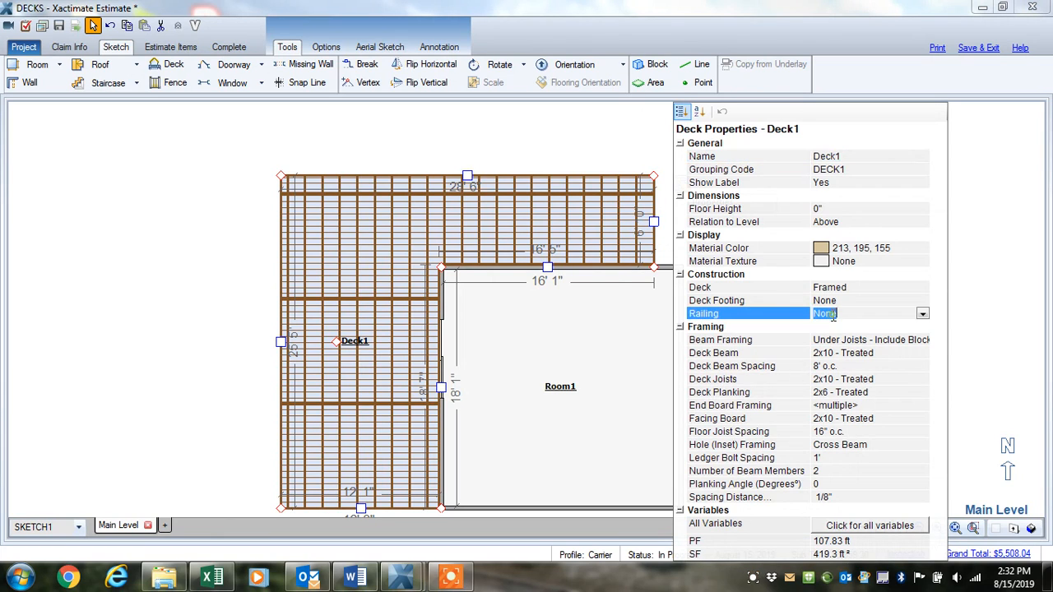
click(923, 314)
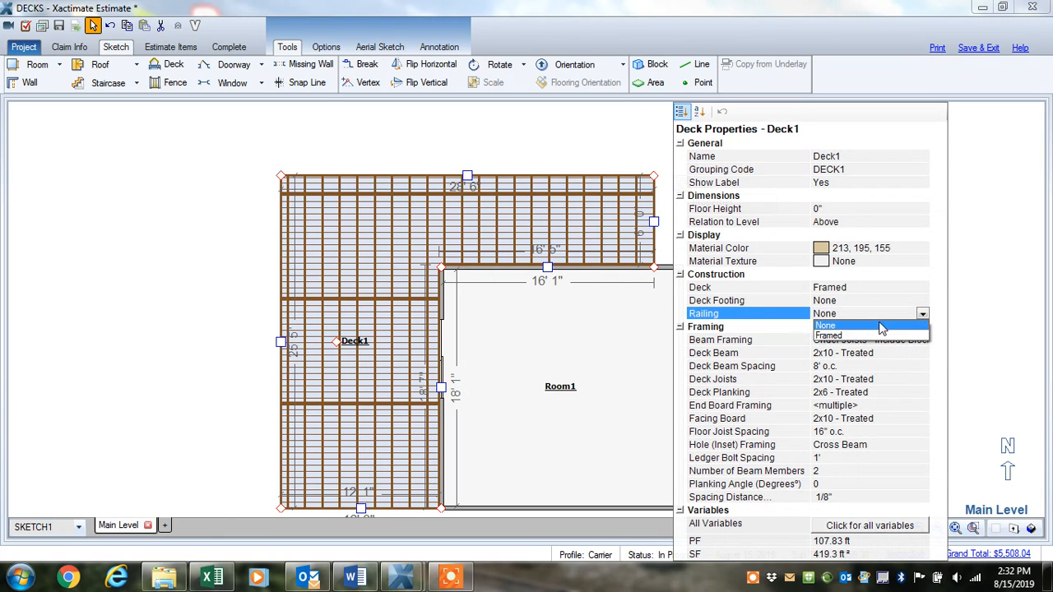
click(847, 335)
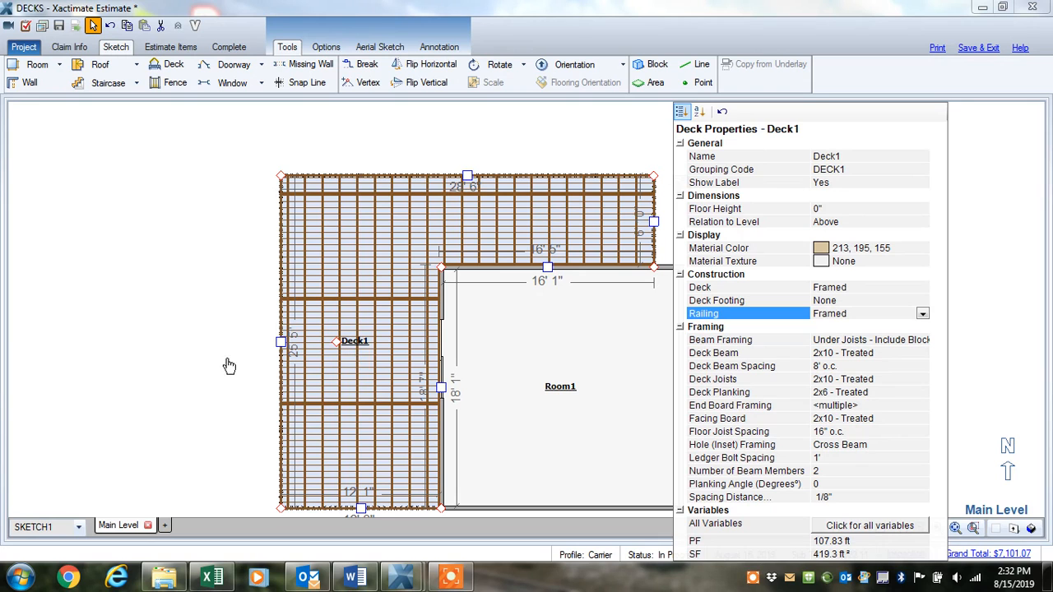
click(543, 138)
Inspect the railing around the deck's outer edges in 3D and switch back to the plan.
key(F8)
drag(338, 342, 304, 216)
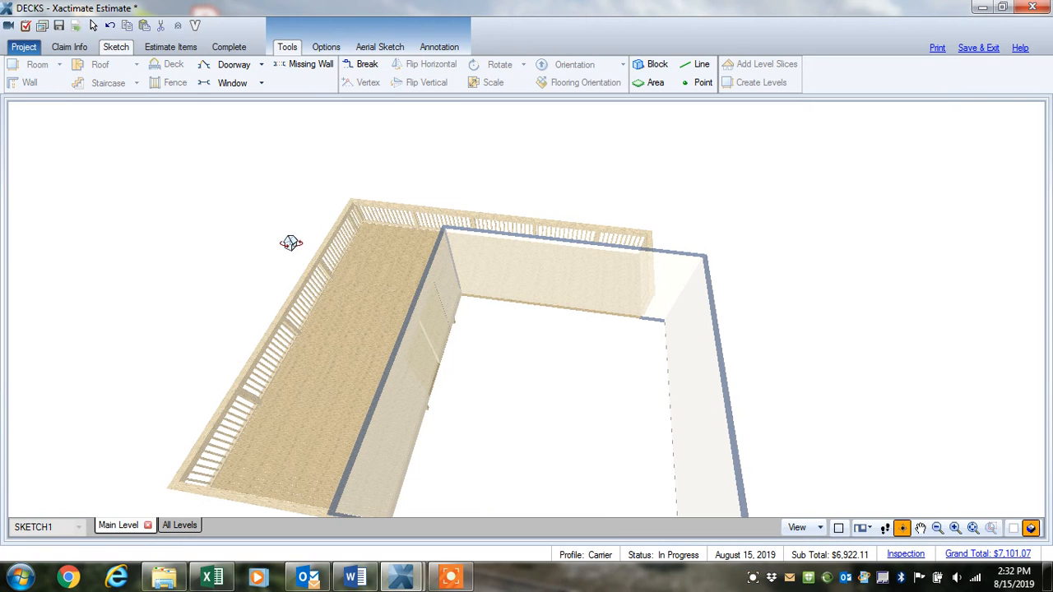
key(F8)
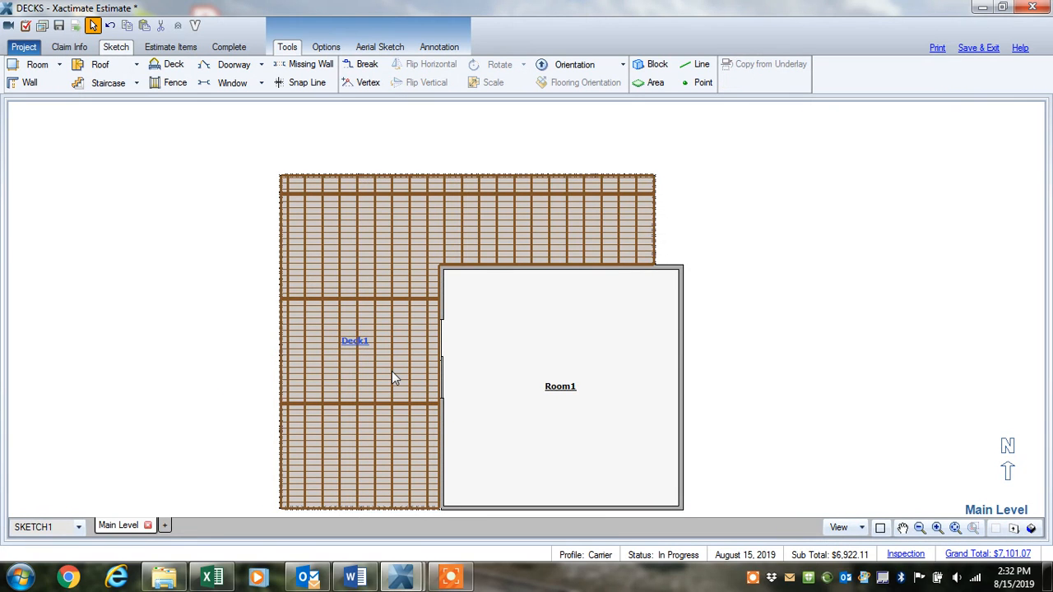
Set the Railing of the L-shaped deck to None in its properties and close them.
key(space)
drag(372, 429, 430, 388)
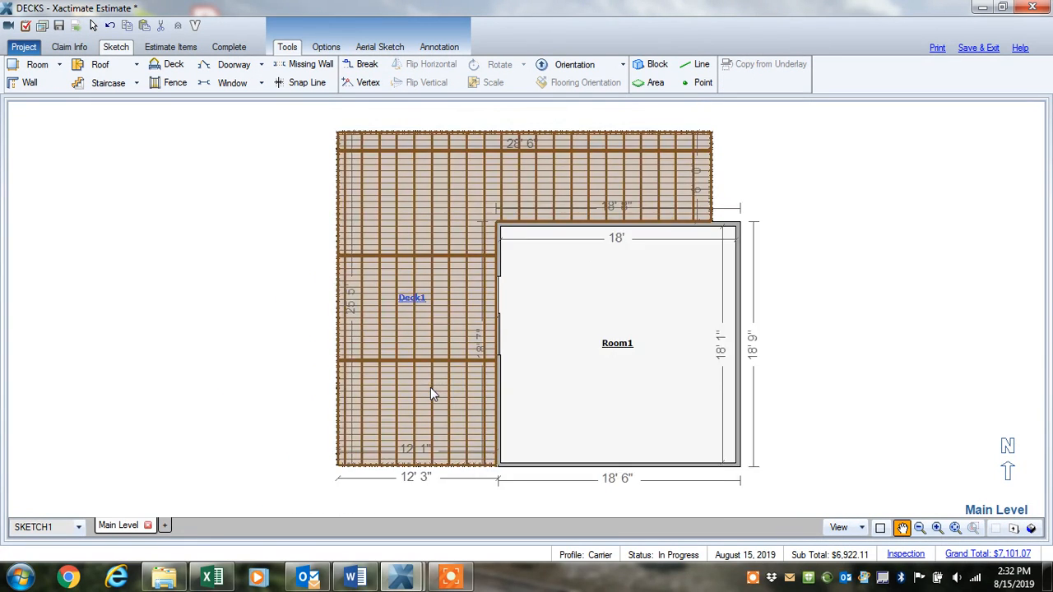
click(414, 297)
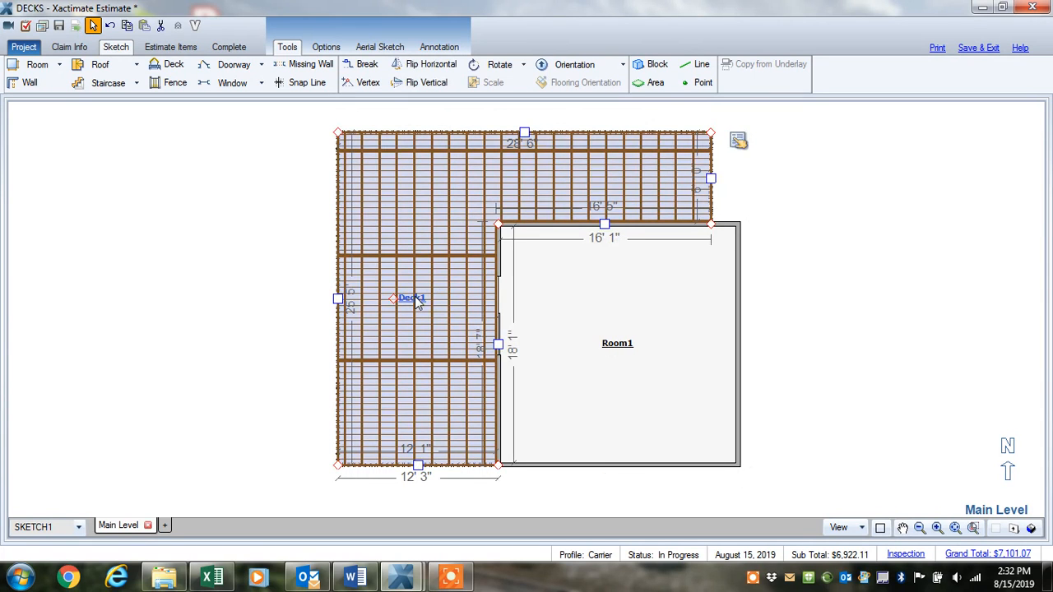
click(738, 144)
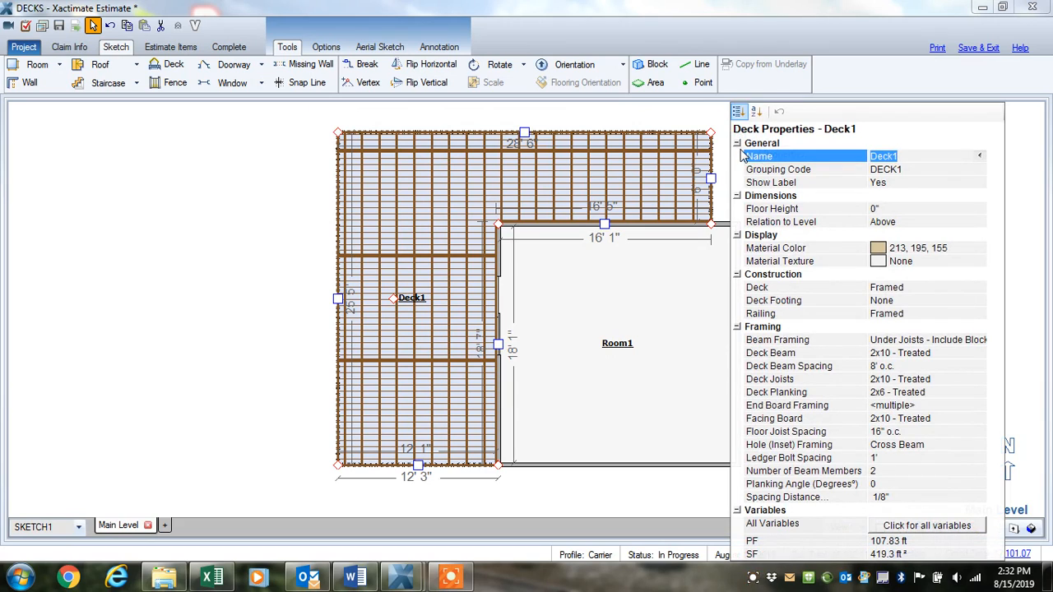
click(903, 316)
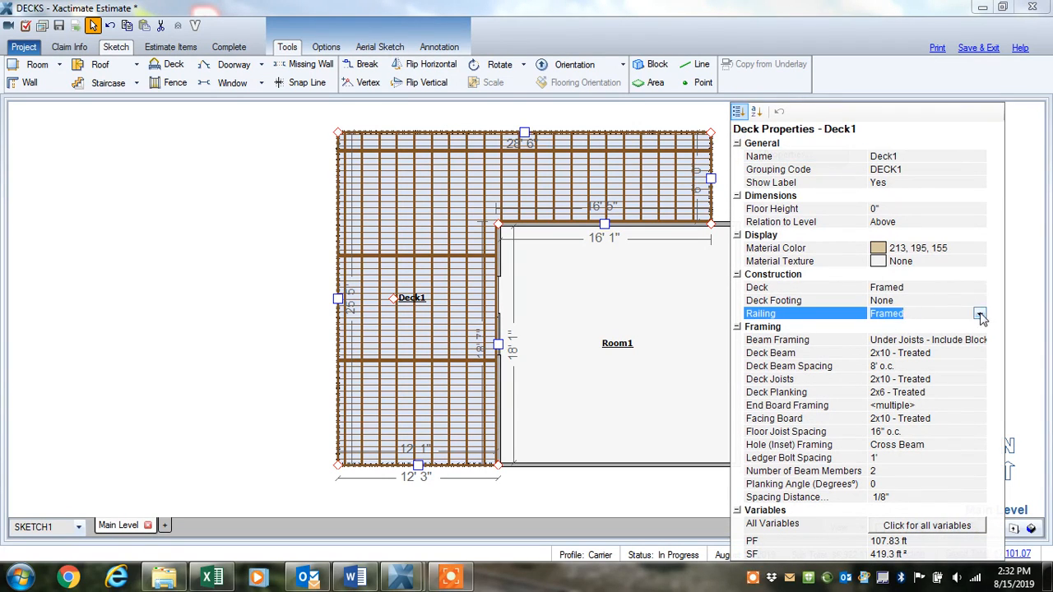
click(979, 313)
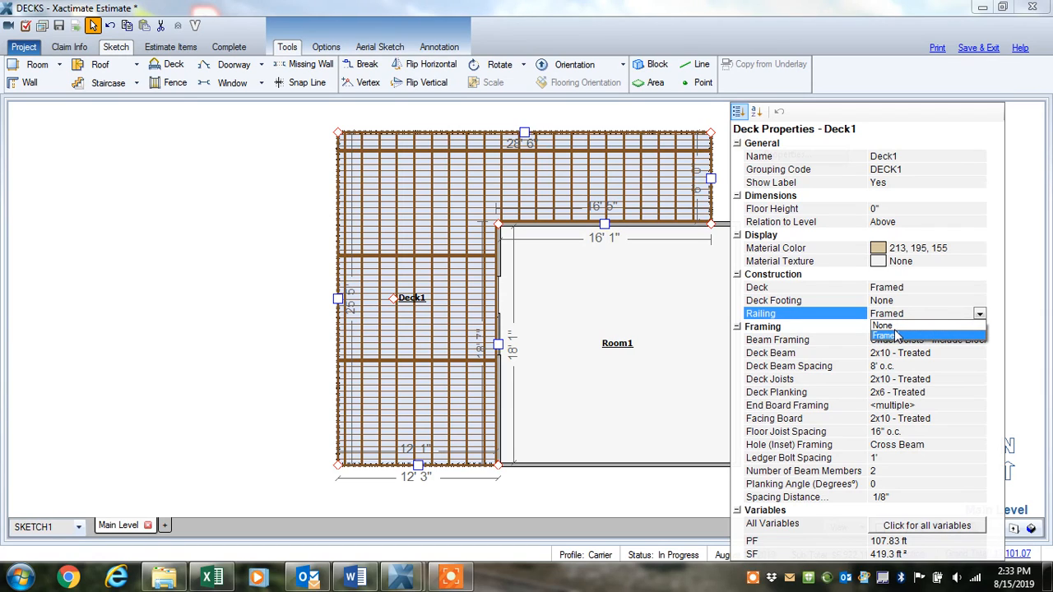
click(883, 325)
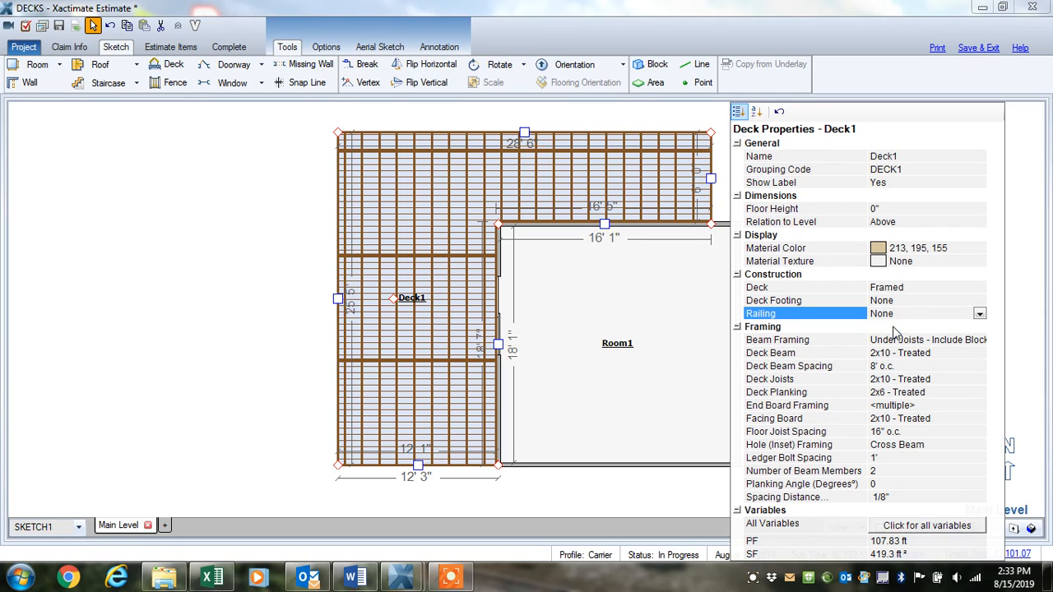
click(311, 363)
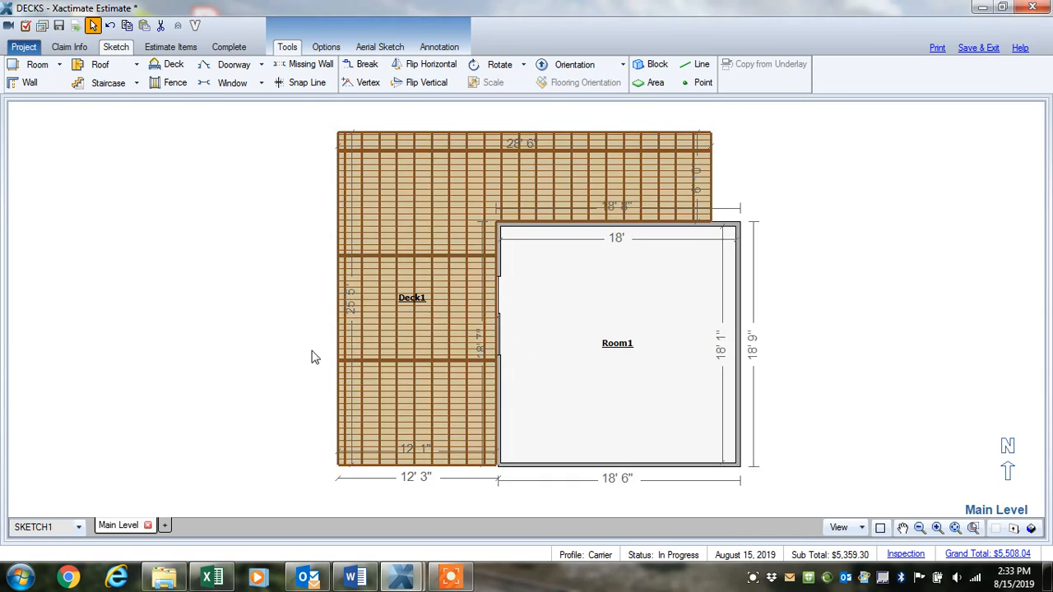
Hide the framing display in the plan so the deck shows as a plain surface.
click(839, 529)
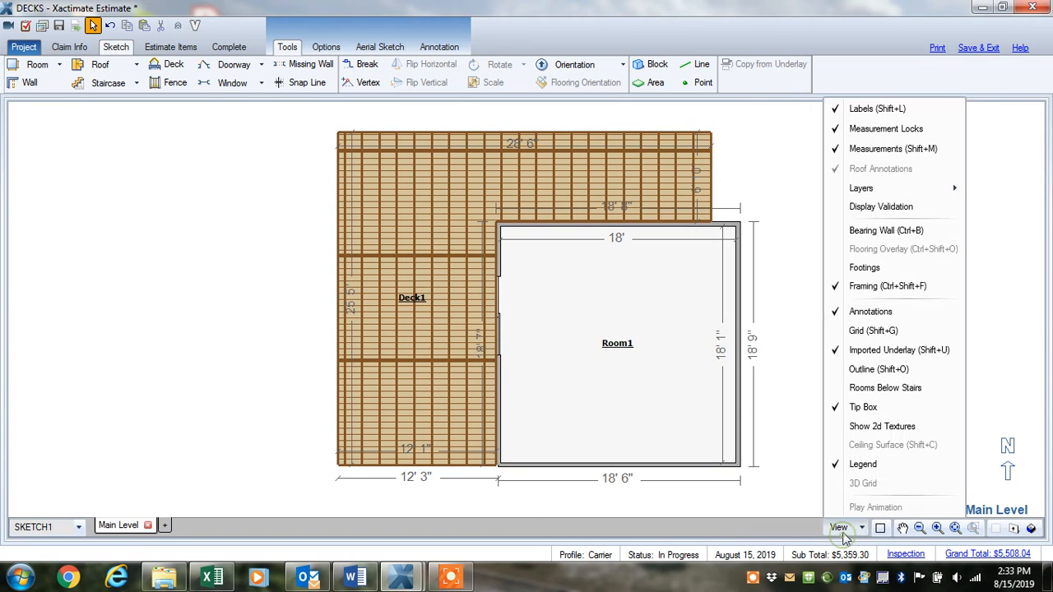
click(862, 288)
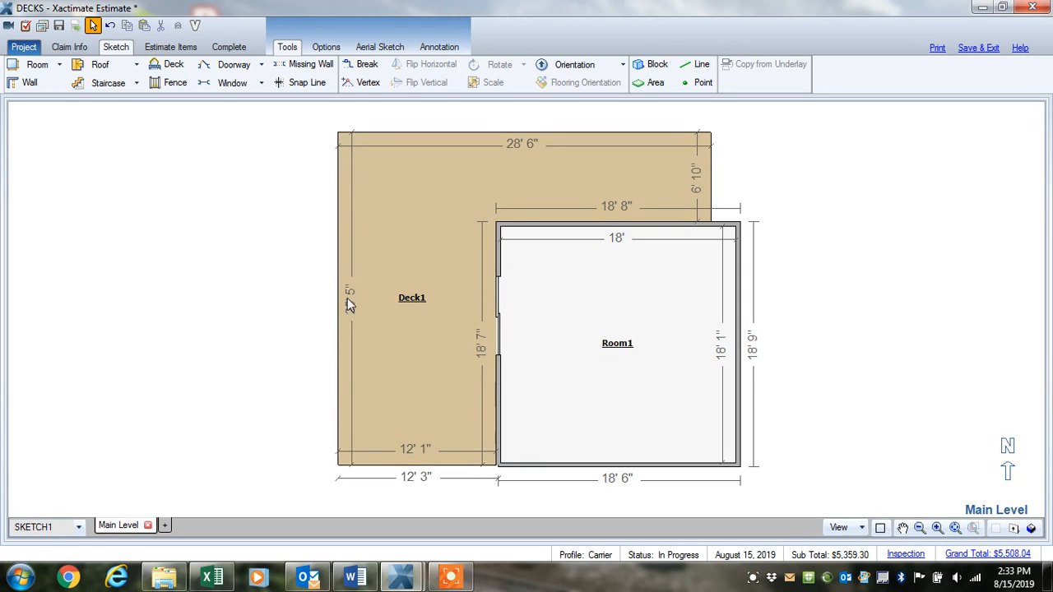
click(344, 352)
Add a vertex on the deck's west edge near the southwest corner and move the corner to form a diagonal edge about 3' 3" long.
click(369, 86)
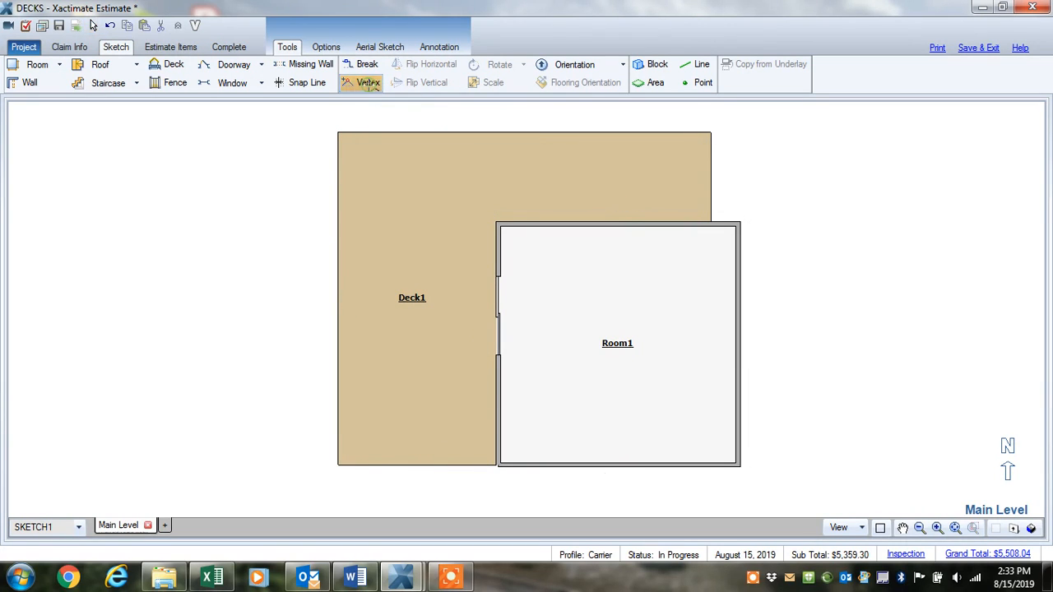
click(338, 420)
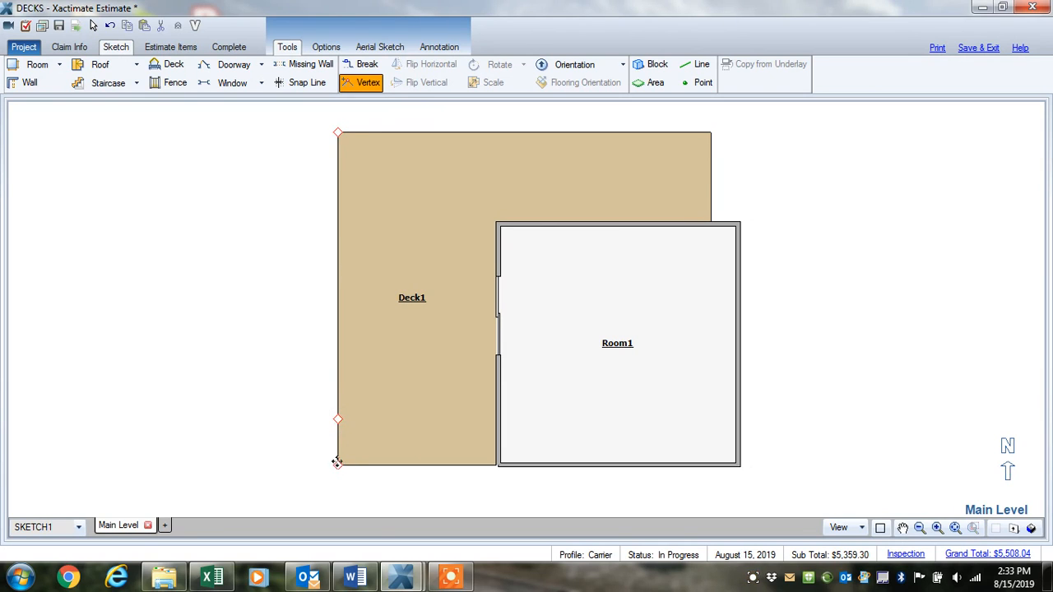
drag(335, 465, 353, 441)
click(360, 440)
click(393, 444)
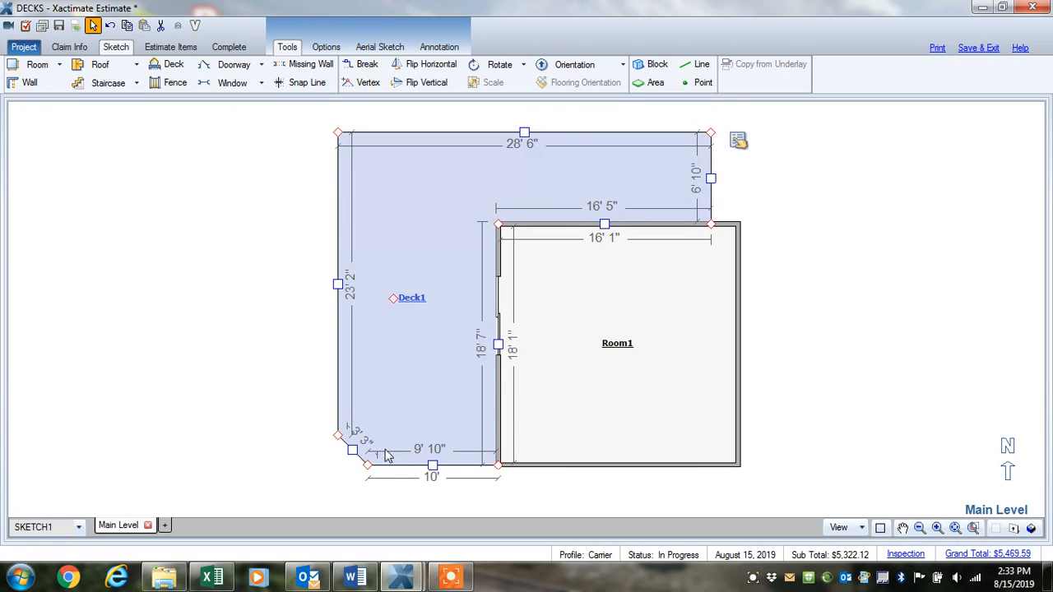
Shift the diagonal southwest edge of the deck slightly outward so that it is about 3' 1" long.
click(354, 452)
click(352, 451)
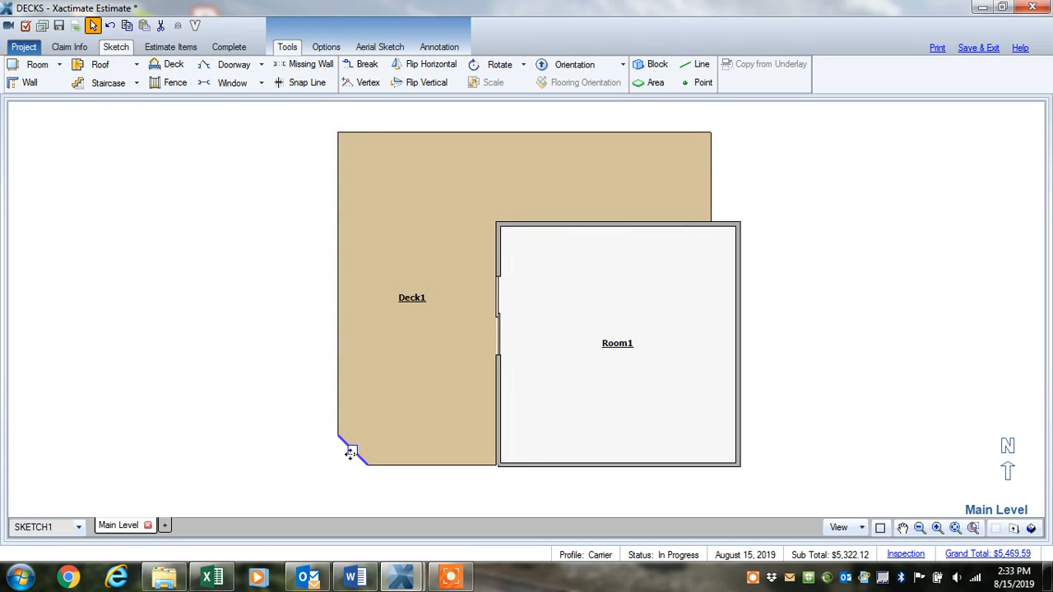
drag(351, 453, 358, 454)
click(379, 442)
click(351, 455)
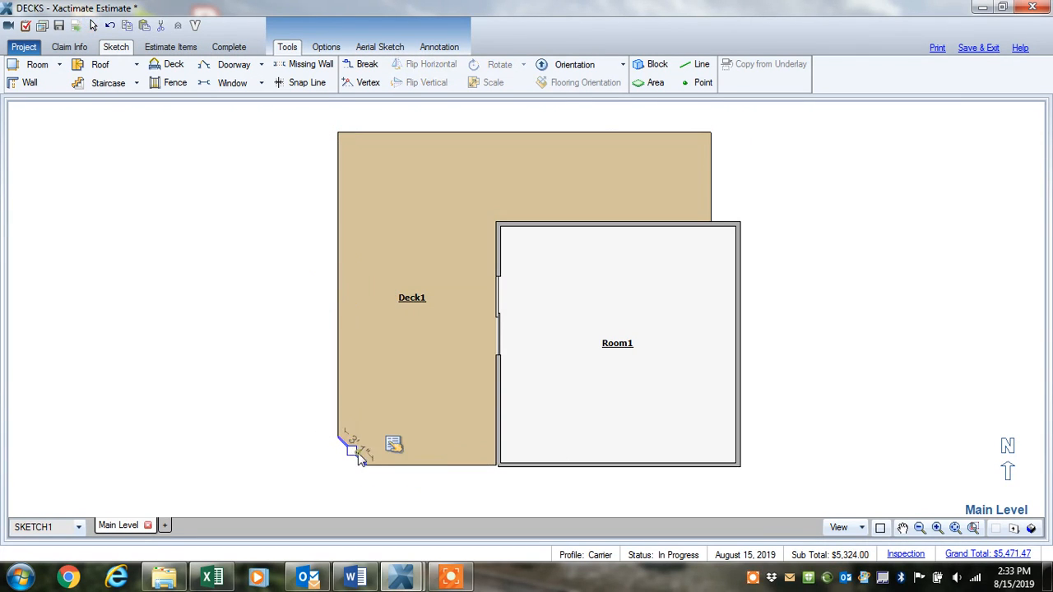
click(181, 468)
Draw a custom staircase, rotated to match the deck's diagonal edge, about 3' 1" wide and 3' 3" long, rising up to that edge.
drag(420, 447, 435, 321)
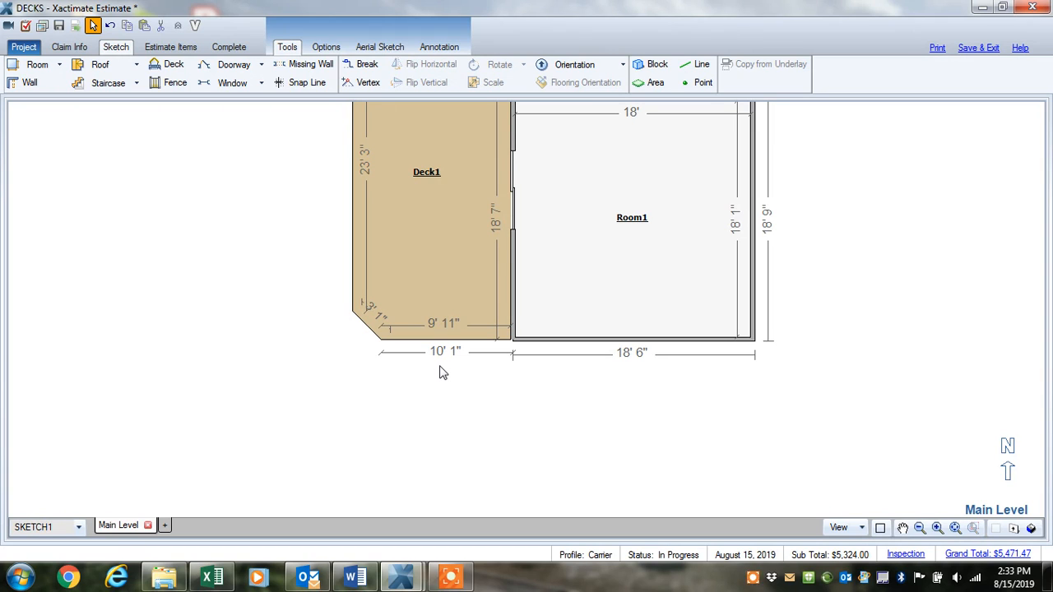
click(135, 86)
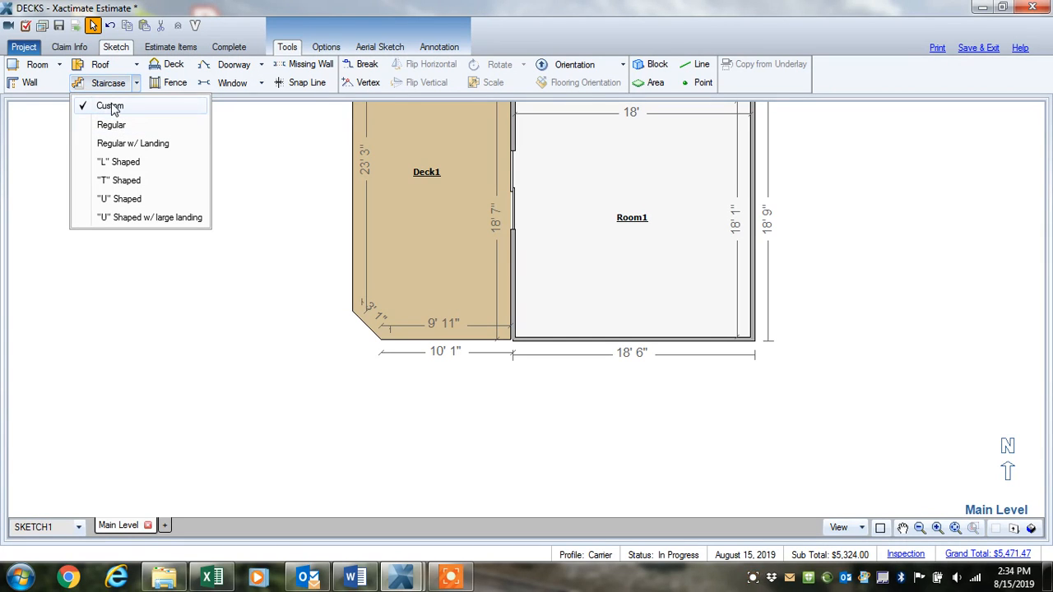
click(113, 109)
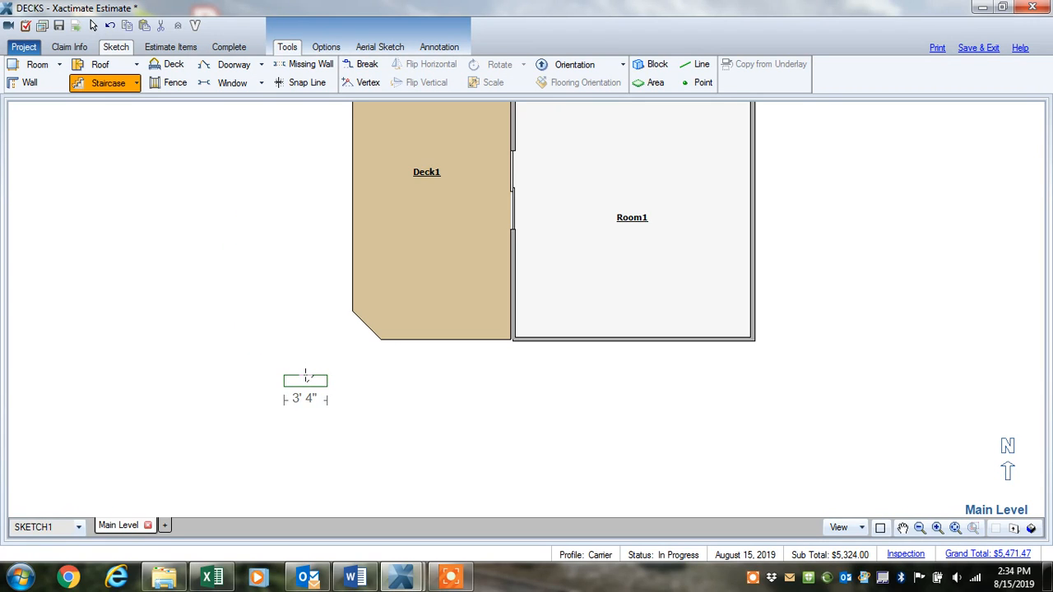
scroll(305, 376, down, 8)
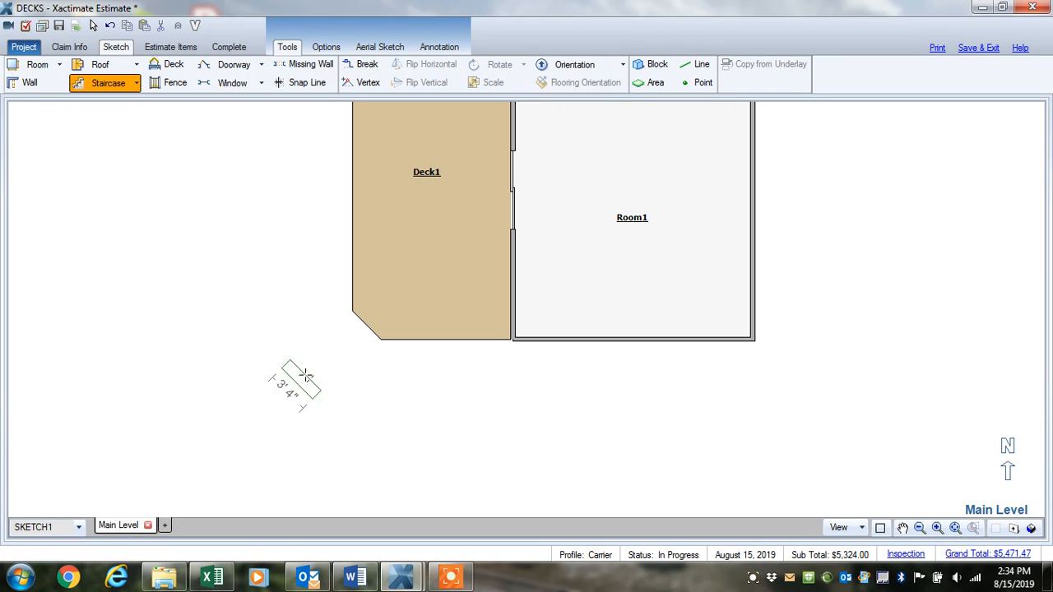
scroll(305, 376, down, 8)
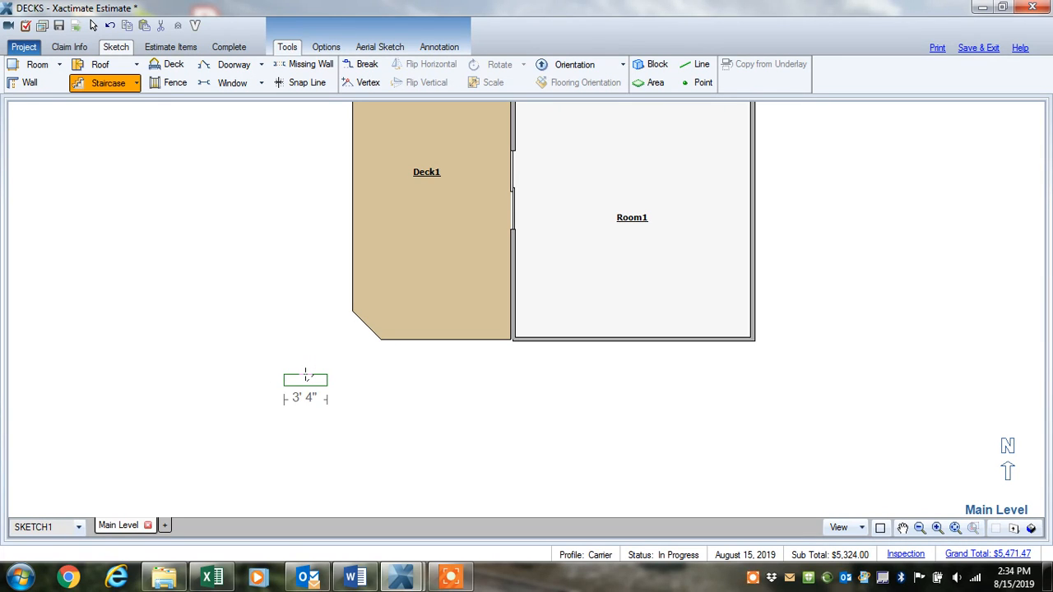
scroll(305, 376, down, 1)
scroll(305, 375, down, 3)
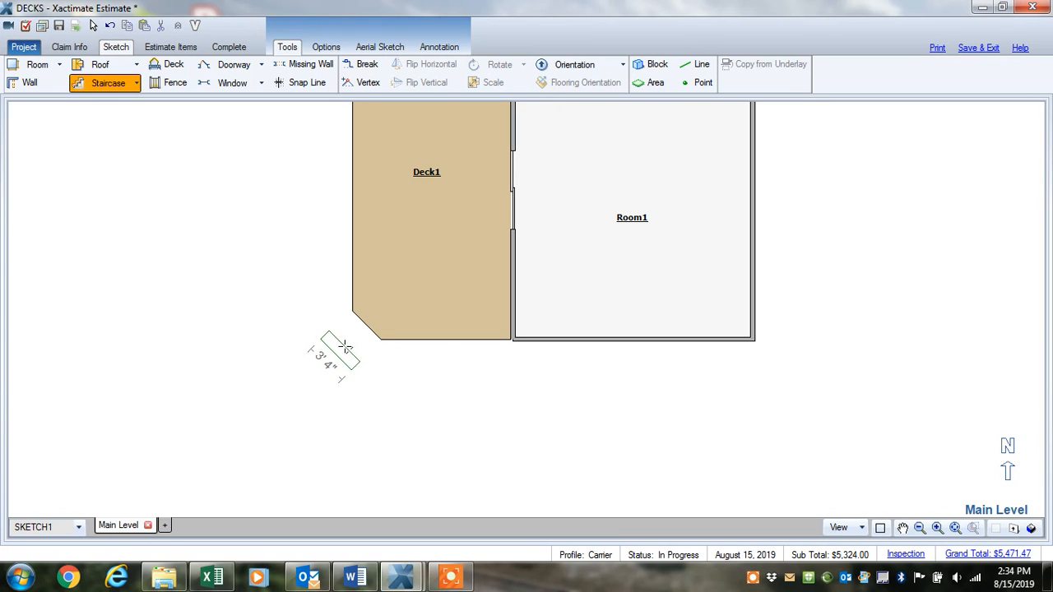
click(346, 349)
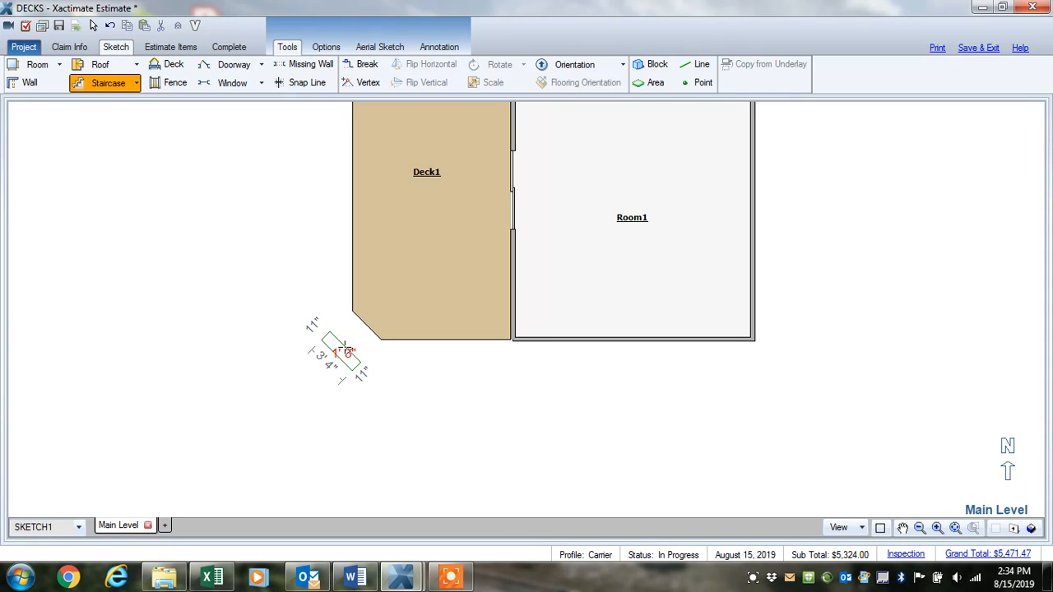
drag(345, 348, 365, 328)
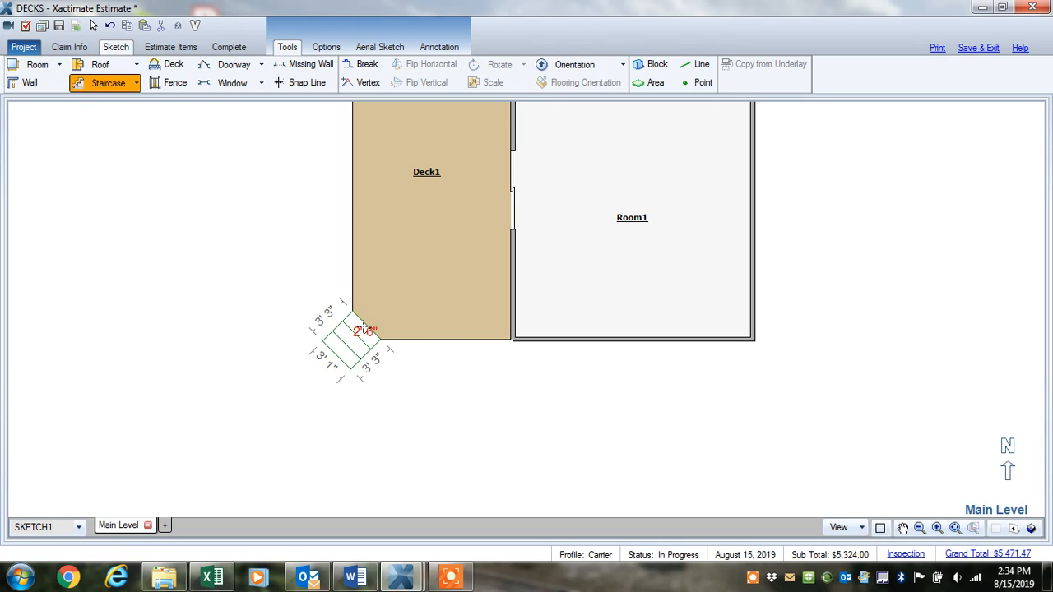
click(364, 328)
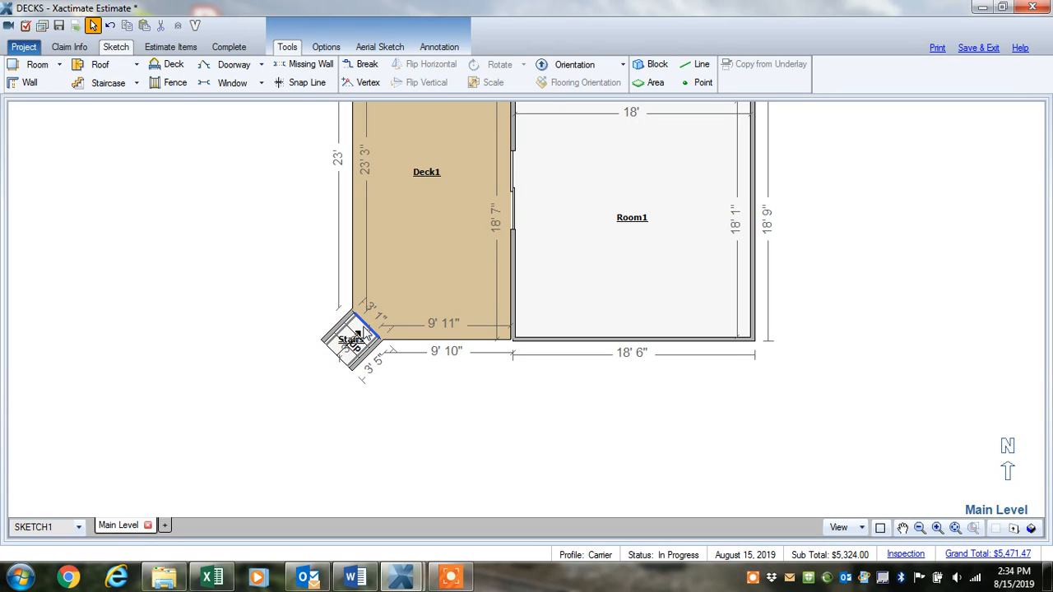
Examine in the plan how the stairs meet the deck's diagonal edge and how the deck meets the room's southwest corner.
scroll(340, 381, up, 2)
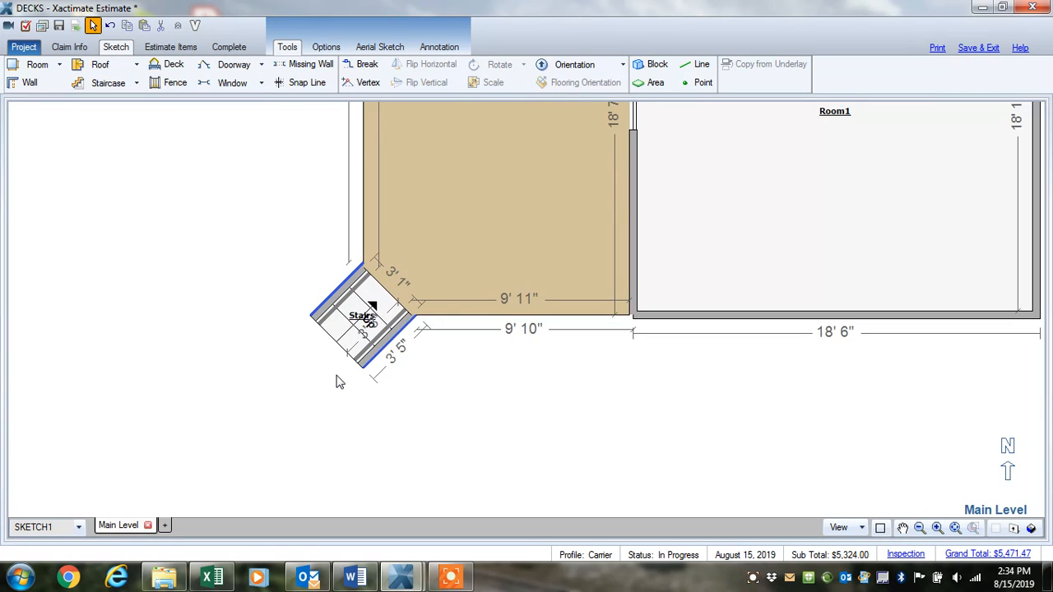
scroll(526, 329, up, 4)
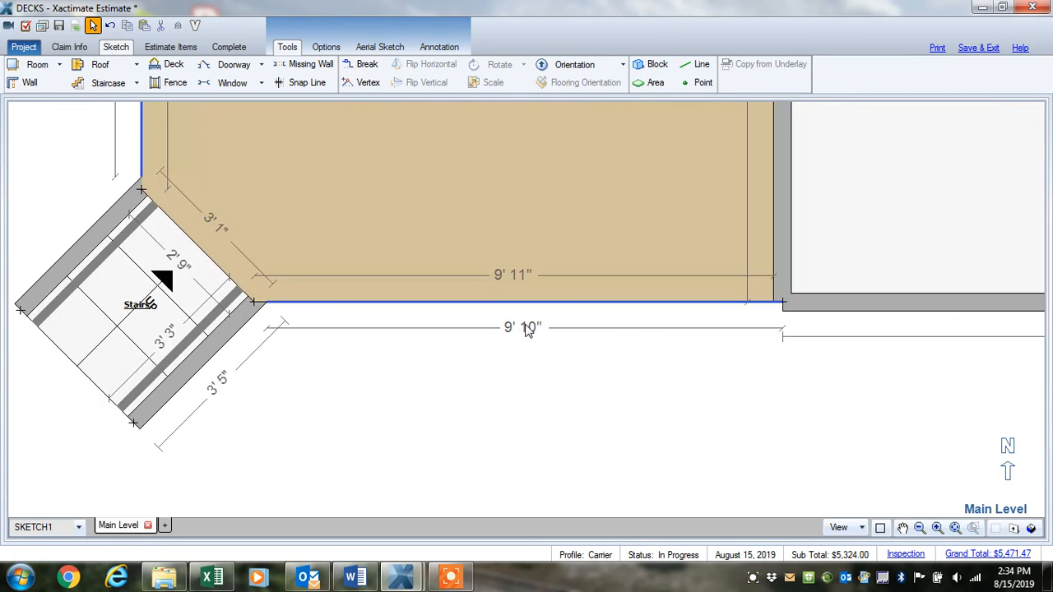
middle_click(757, 287)
drag(755, 267, 543, 304)
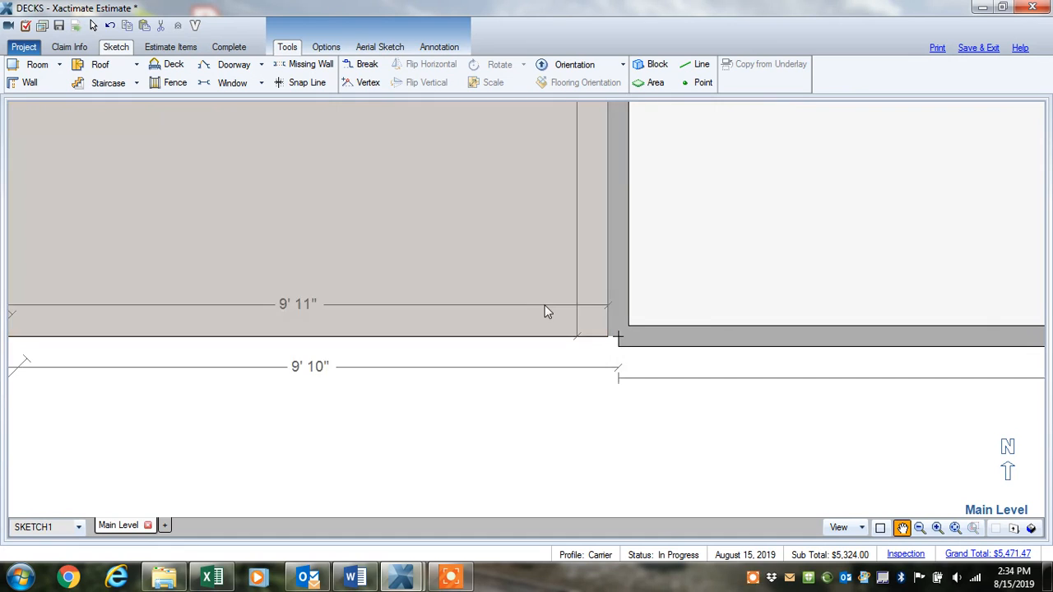
scroll(546, 304, up, 3)
click(556, 334)
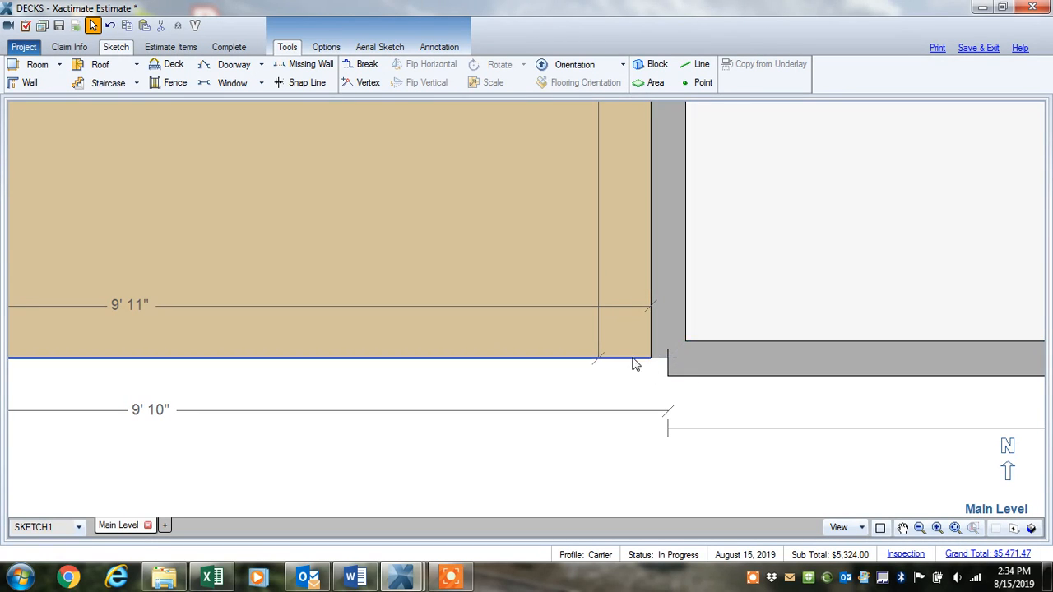
scroll(549, 359, down, 3)
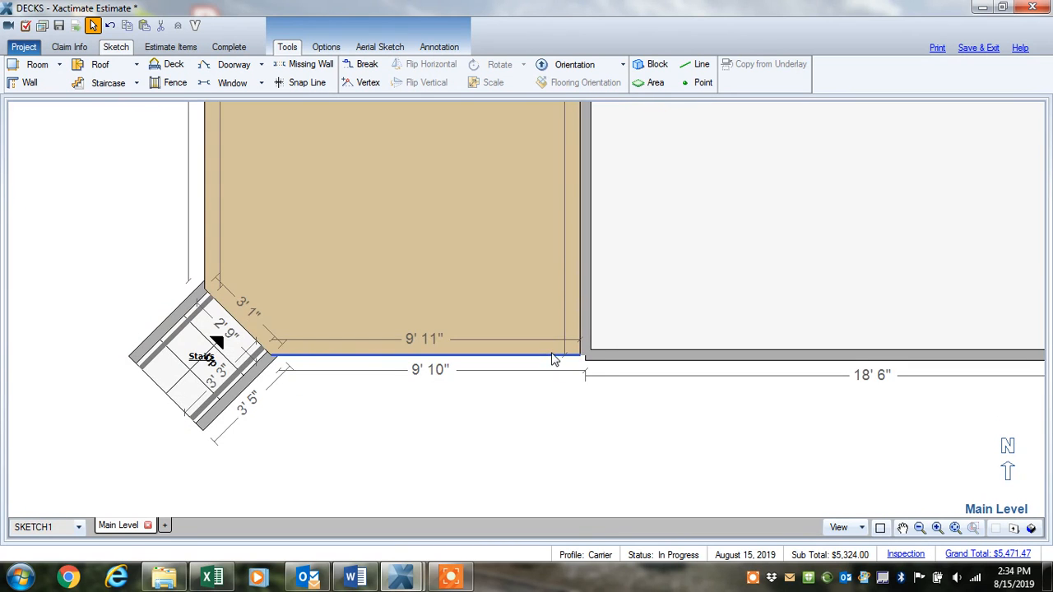
mouse_move(366, 276)
mouse_down()
mouse_move(481, 268)
mouse_move(617, 236)
mouse_up()
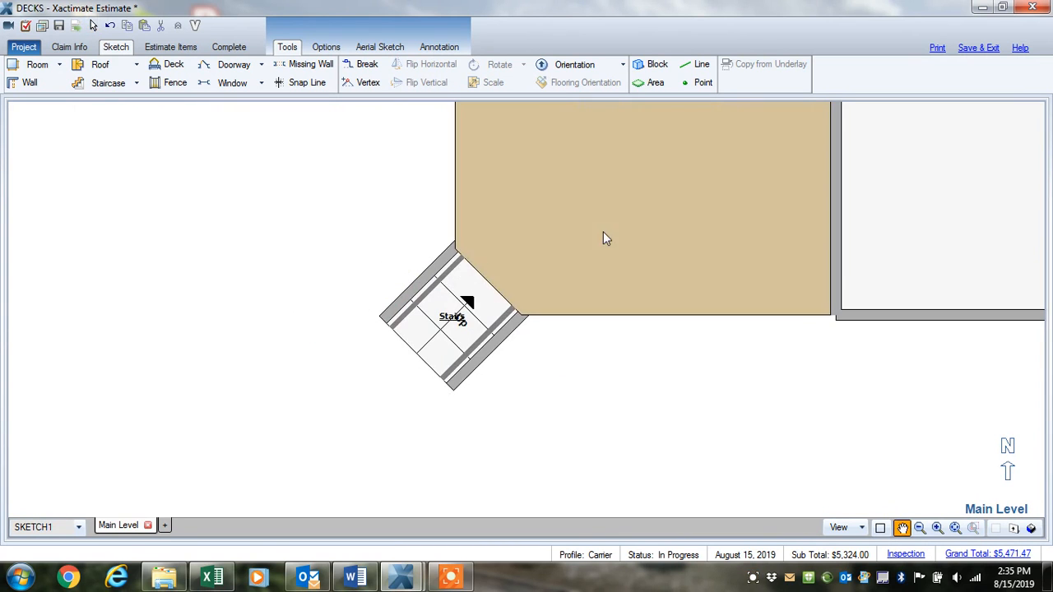
click(426, 353)
scroll(426, 352, up, 2)
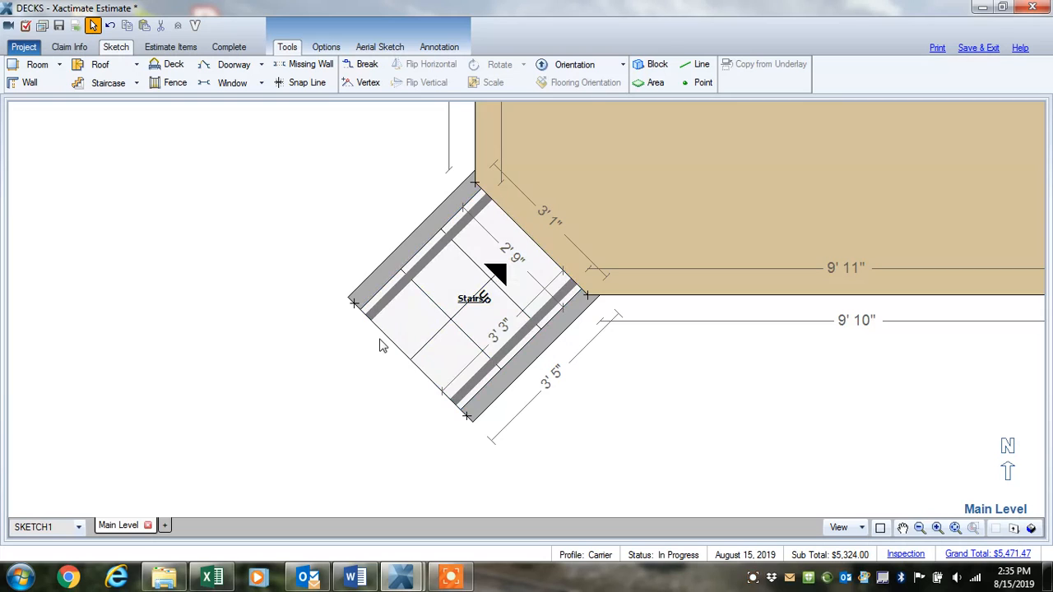
Inspect the staircase and its side walls against the deck in 3D from several angles.
key(F8)
scroll(553, 420, down, 4)
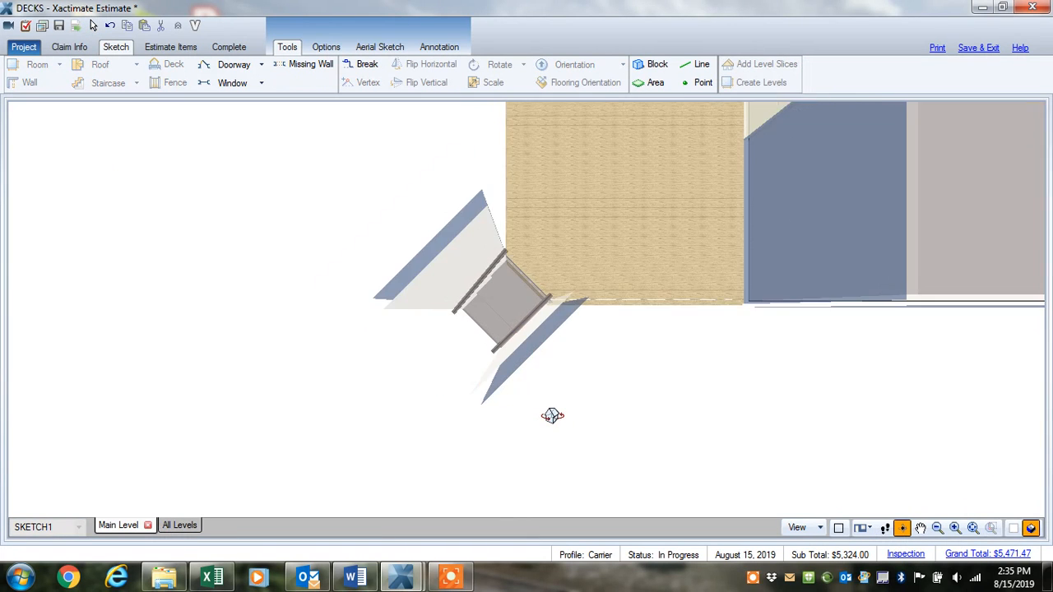
drag(553, 413, 557, 193)
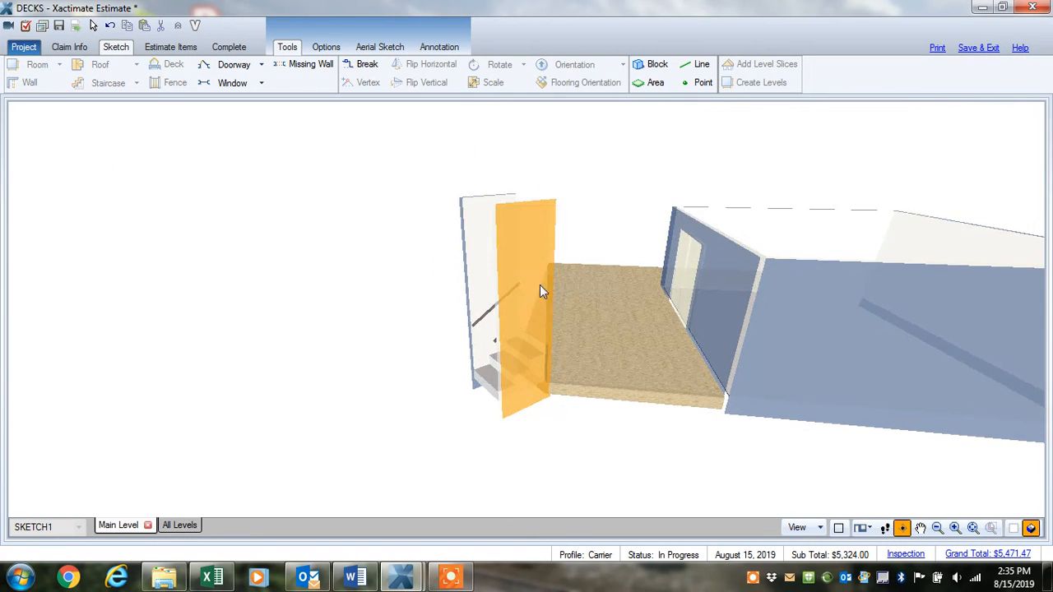
drag(527, 263, 553, 370)
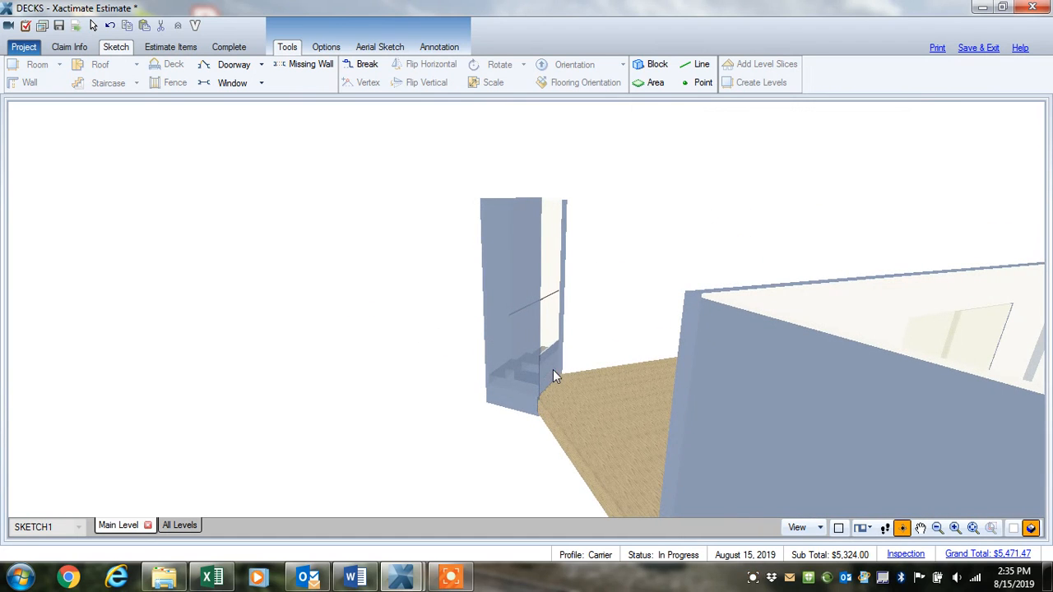
drag(482, 422, 630, 301)
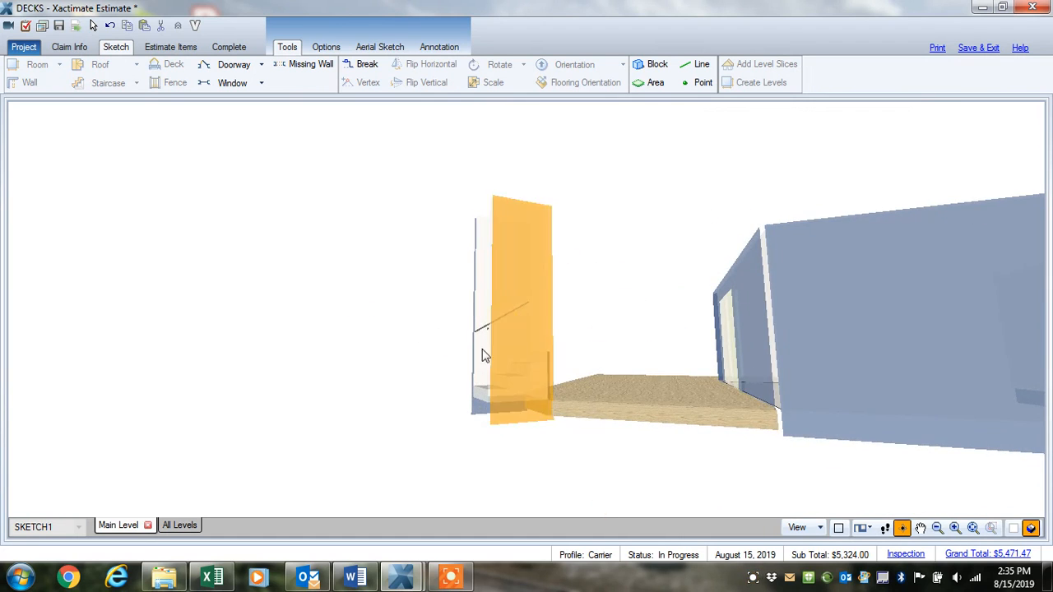
drag(634, 393, 444, 409)
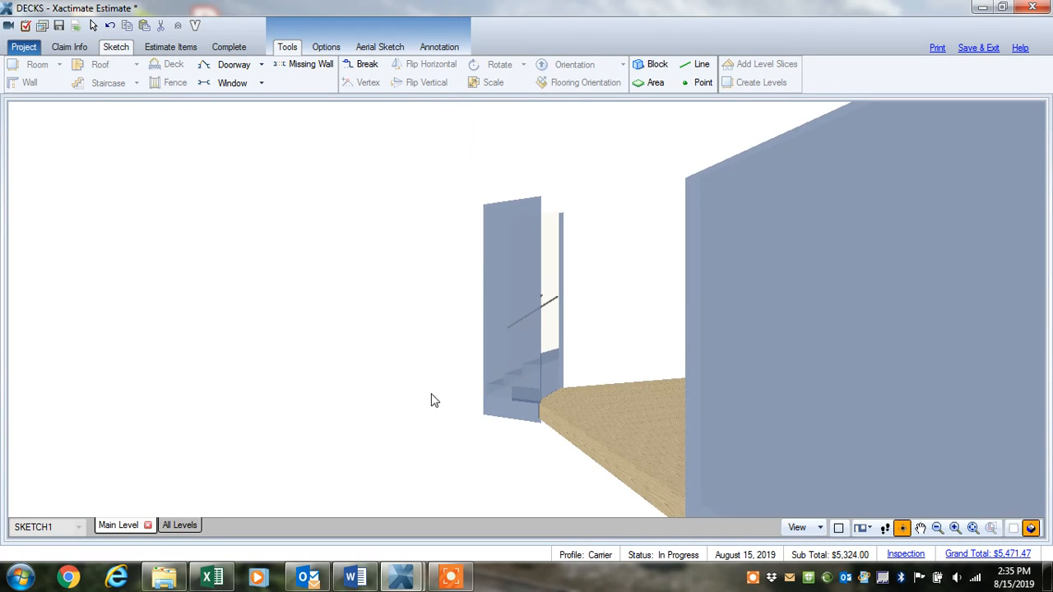
Set the wall type of both staircase side walls to Missing (end to end).
key(F12)
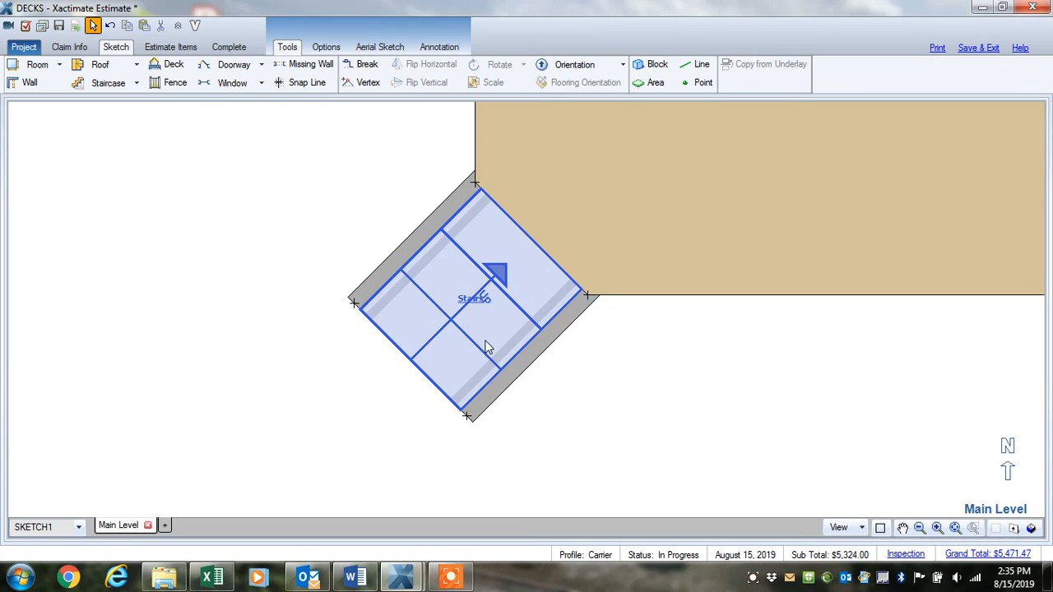
click(430, 228)
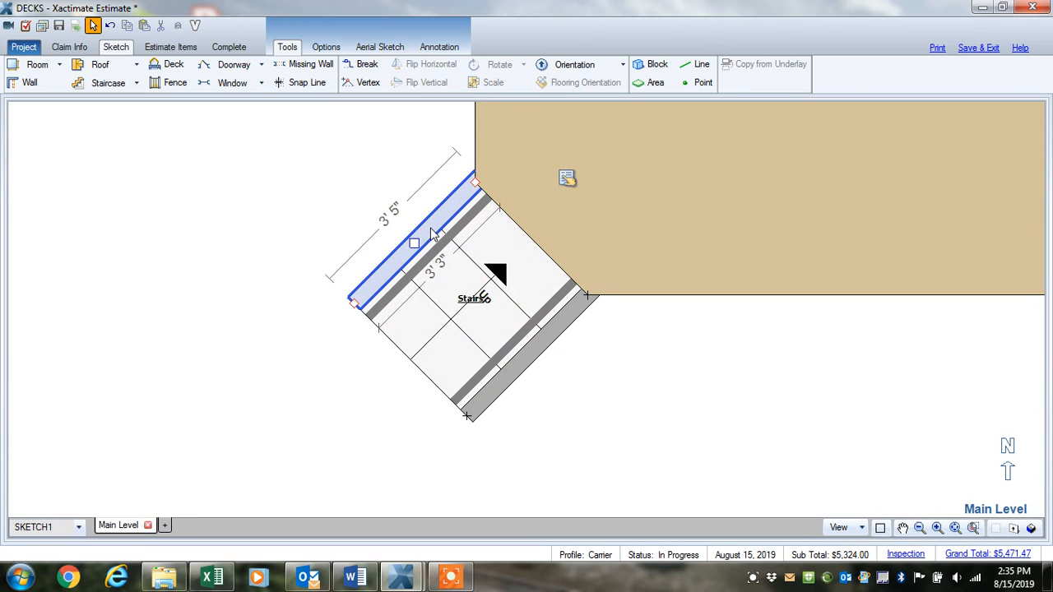
click(533, 356)
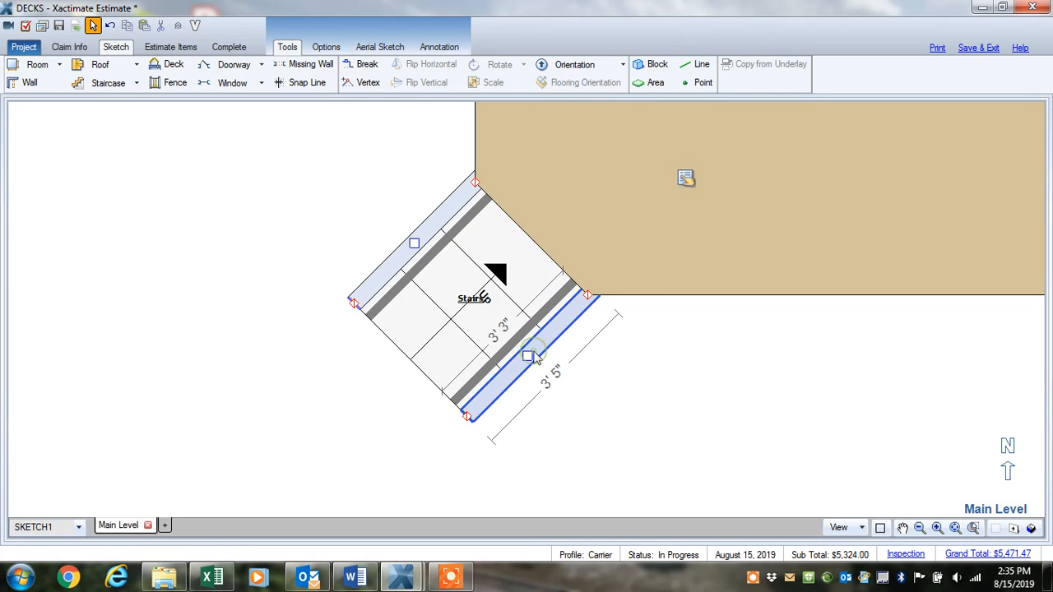
click(686, 180)
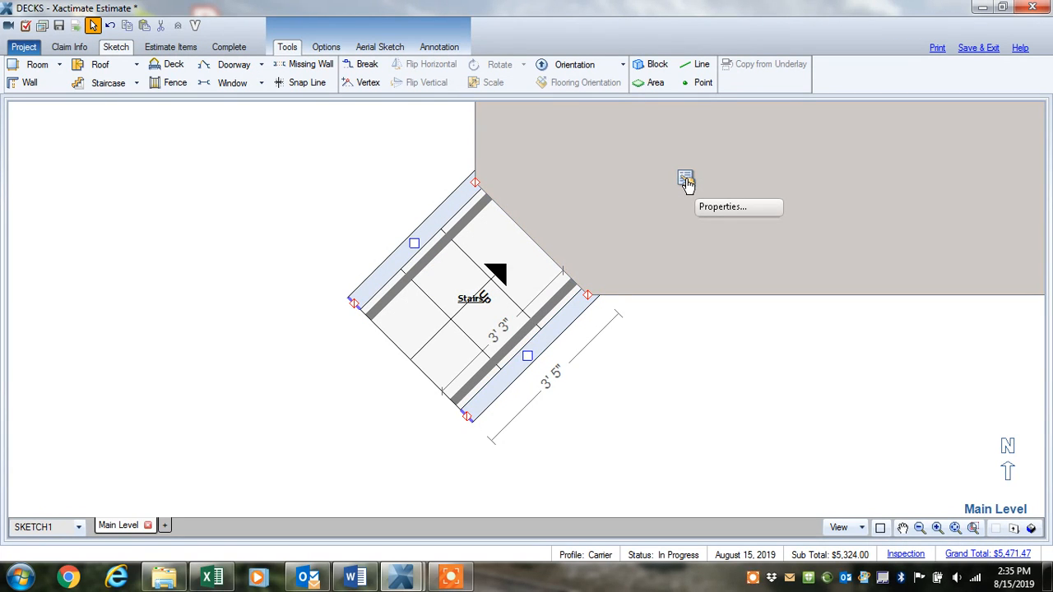
click(686, 180)
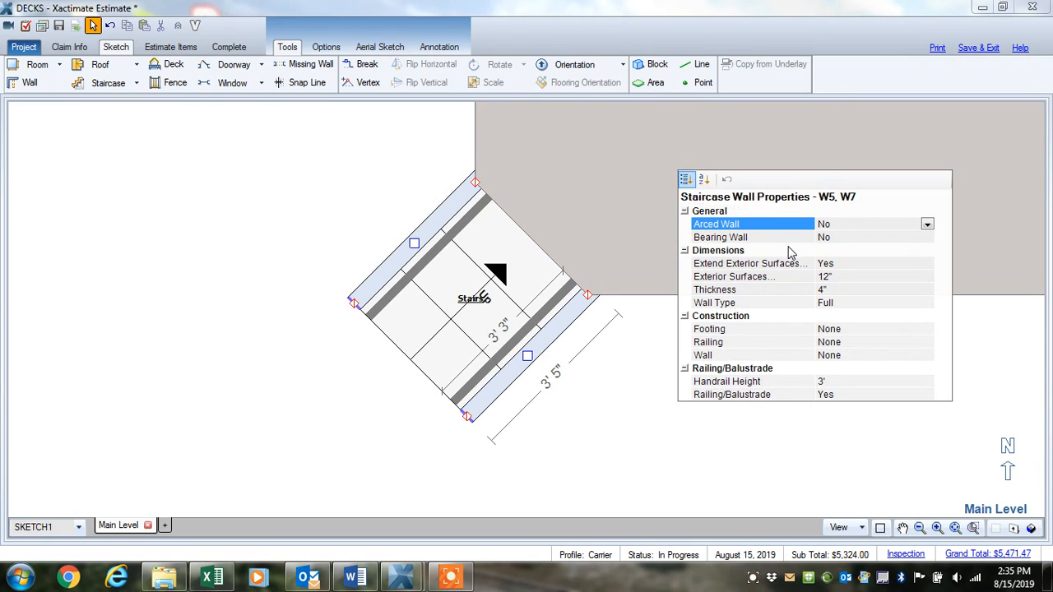
click(825, 304)
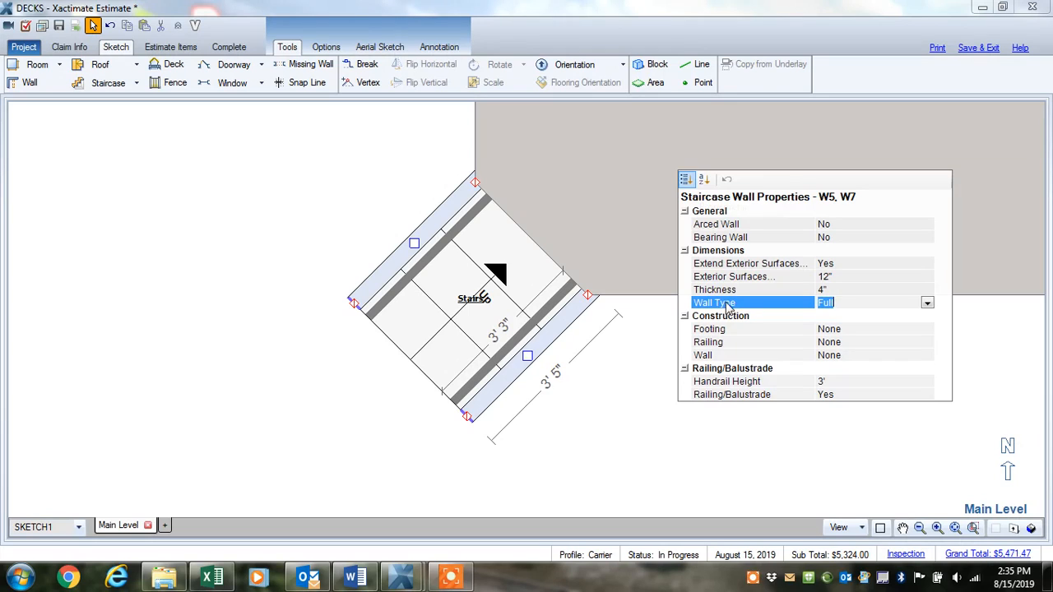
click(926, 302)
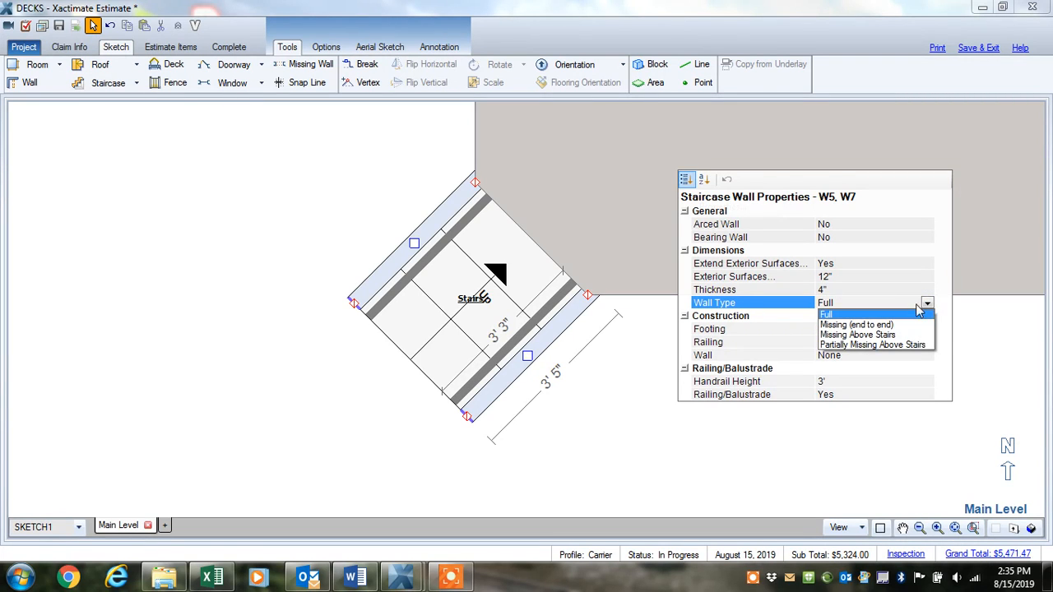
click(857, 326)
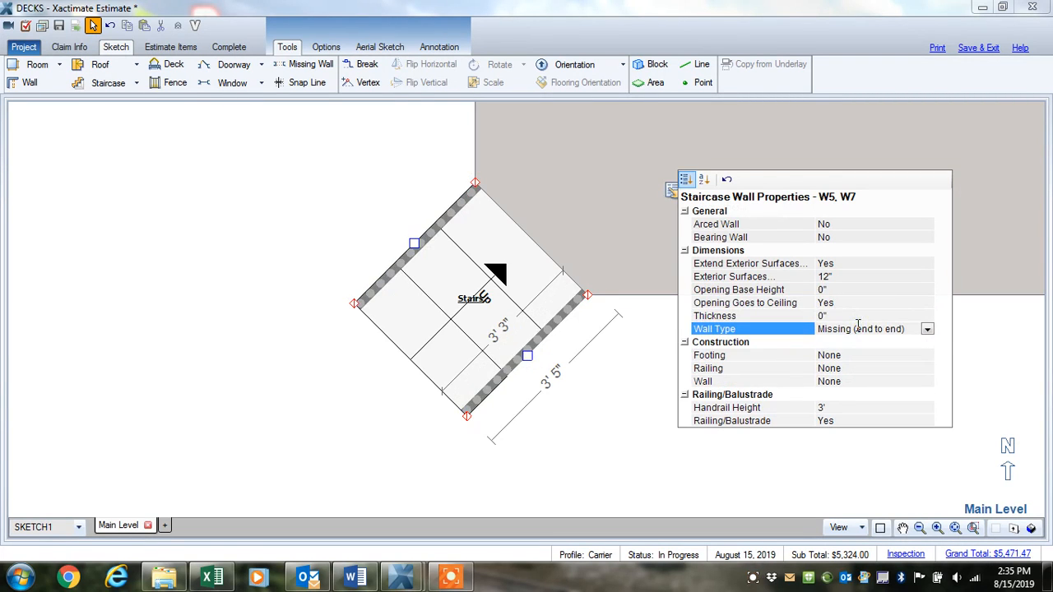
click(608, 408)
Check the top of the stairs in 3D and delete the wall between the staircase and the deck's diagonal edge.
mouse_move(608, 406)
mouse_down()
mouse_move(568, 377)
mouse_move(398, 110)
mouse_move(607, 219)
mouse_move(699, 203)
mouse_move(707, 226)
mouse_move(698, 230)
mouse_up()
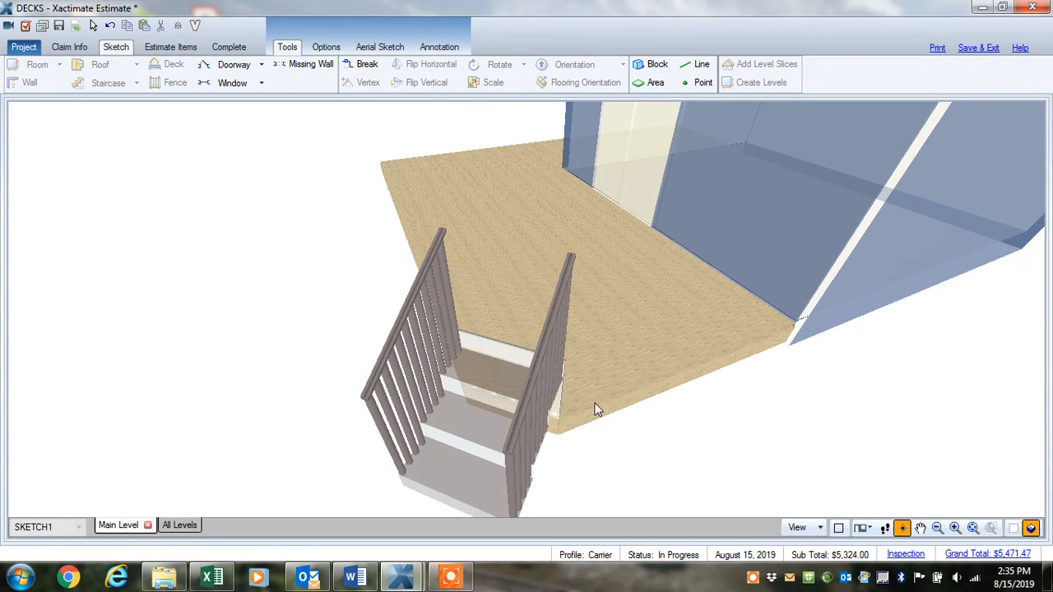
drag(594, 408, 438, 300)
drag(674, 464, 597, 395)
drag(641, 366, 601, 321)
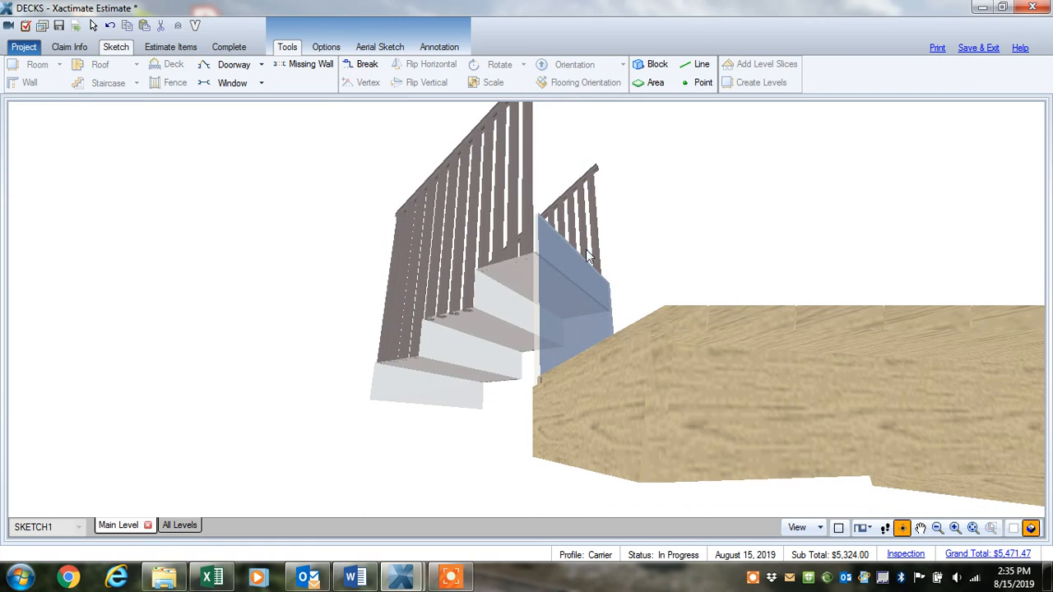
key(F8)
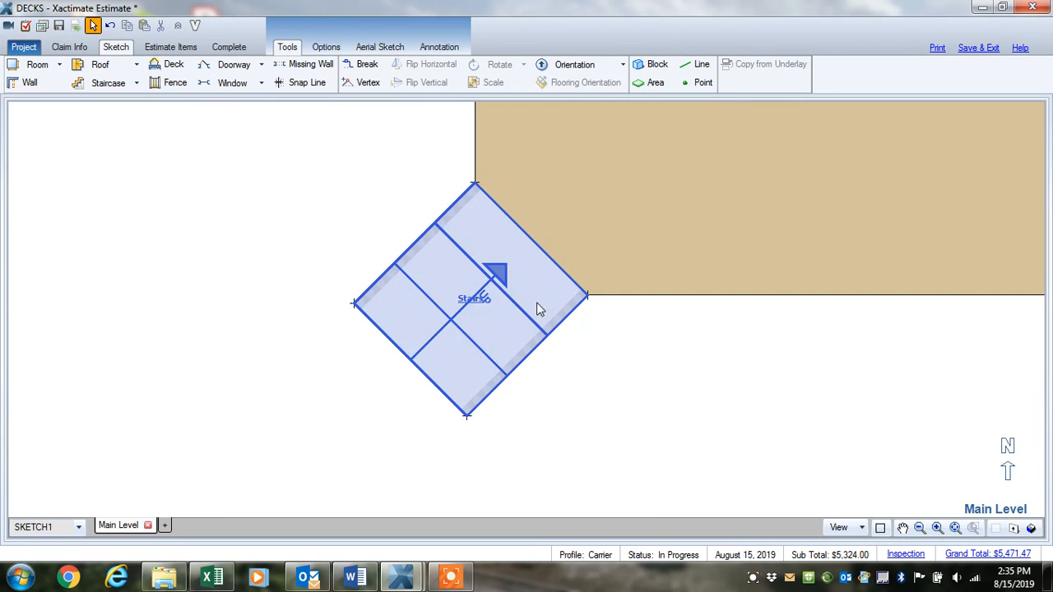
click(531, 239)
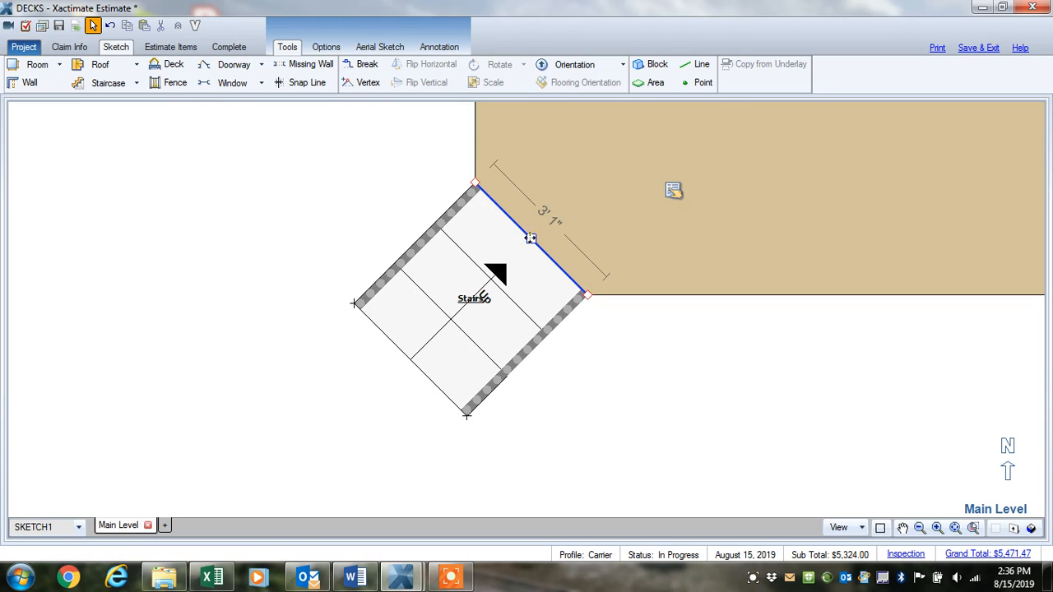
right_click(532, 238)
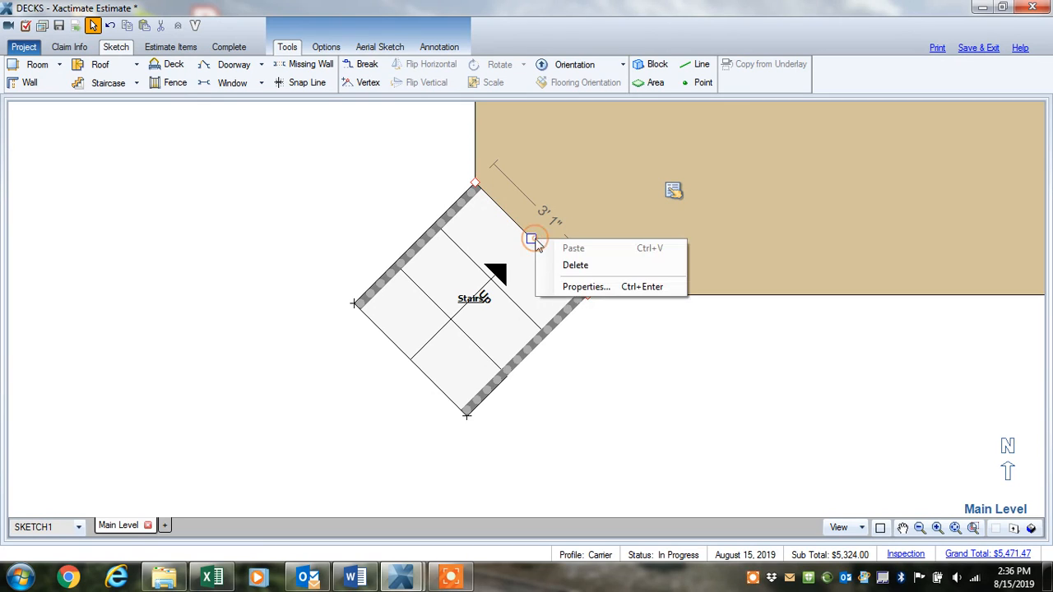
click(575, 270)
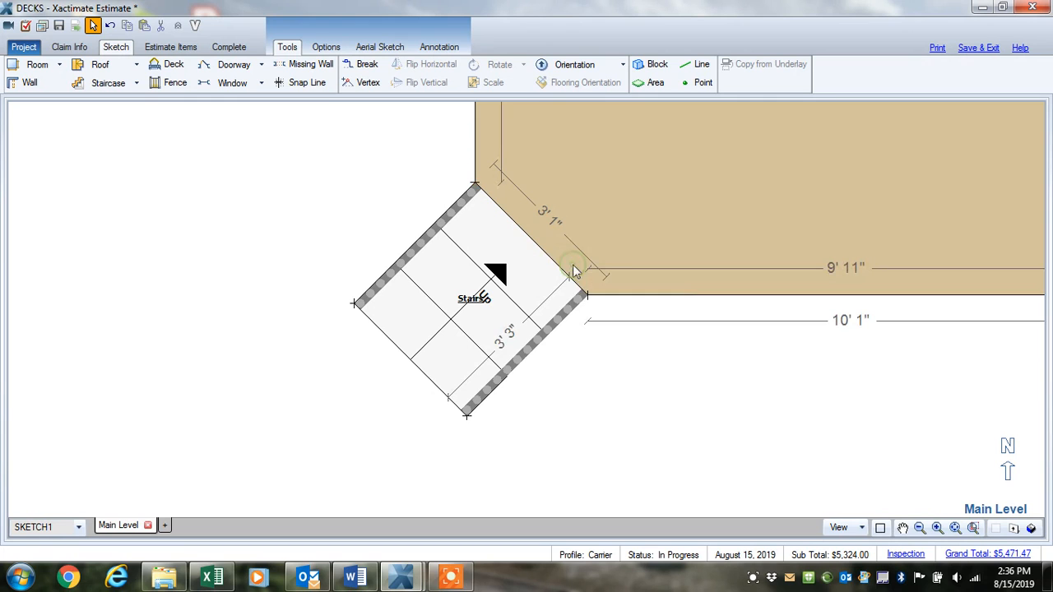
middle_click(622, 367)
drag(644, 409, 574, 250)
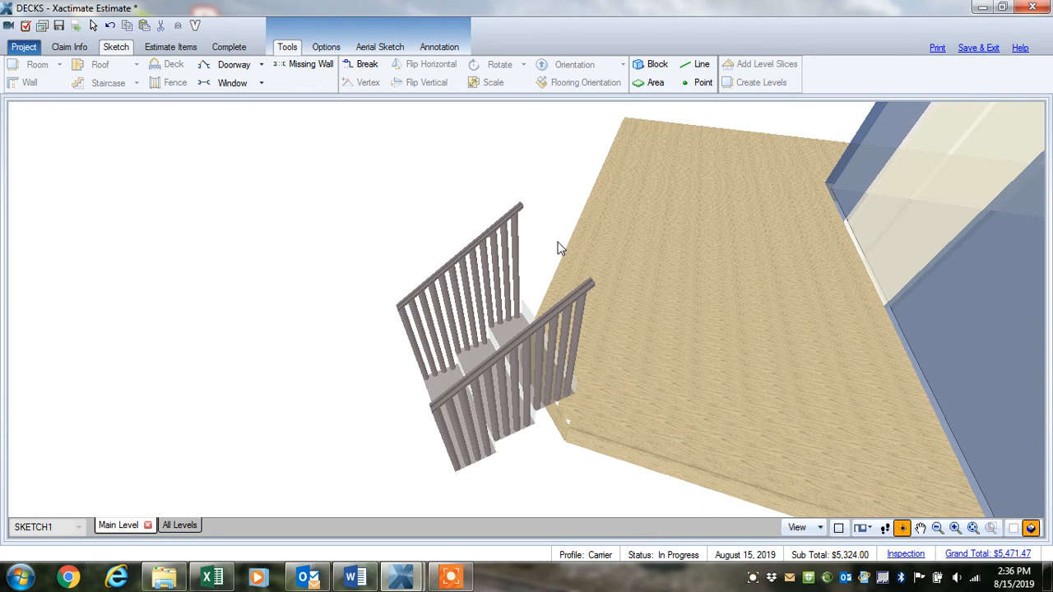
Set the staircase's Relation to Level to Below and check its height against the deck in 3D.
key(F6)
click(469, 298)
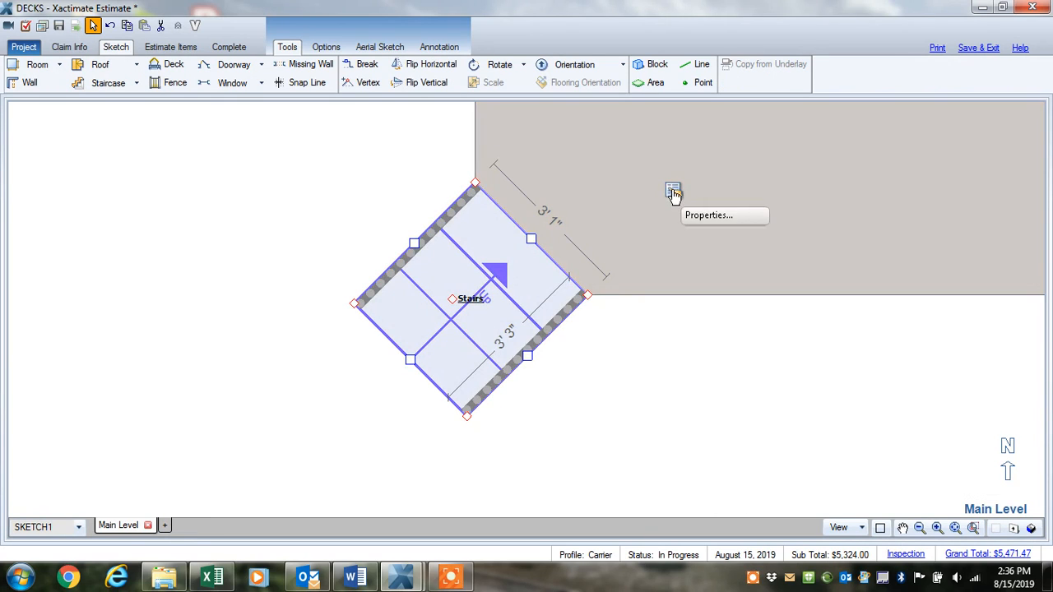
click(673, 193)
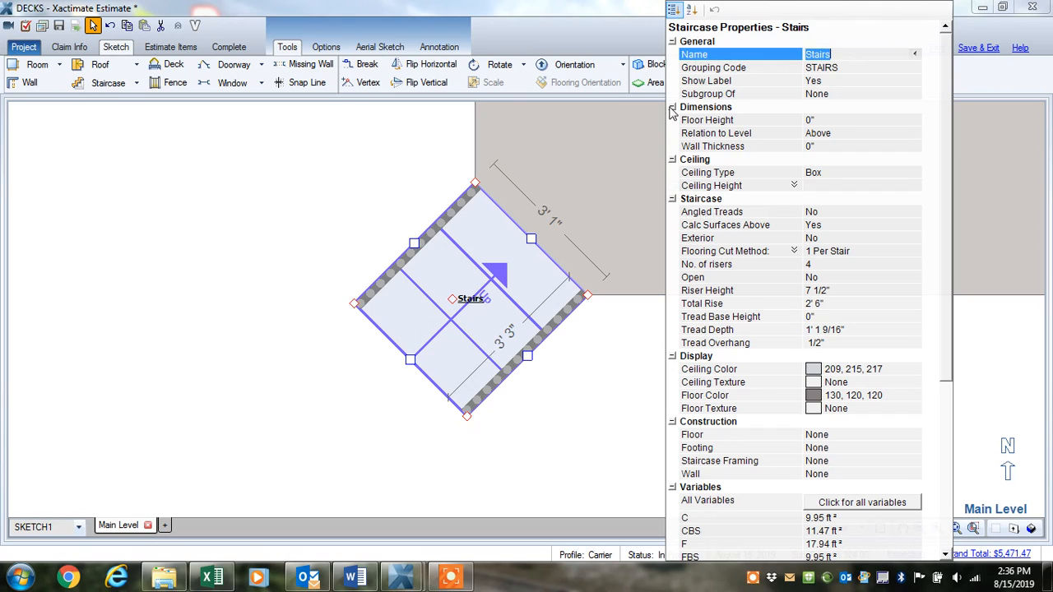
click(672, 108)
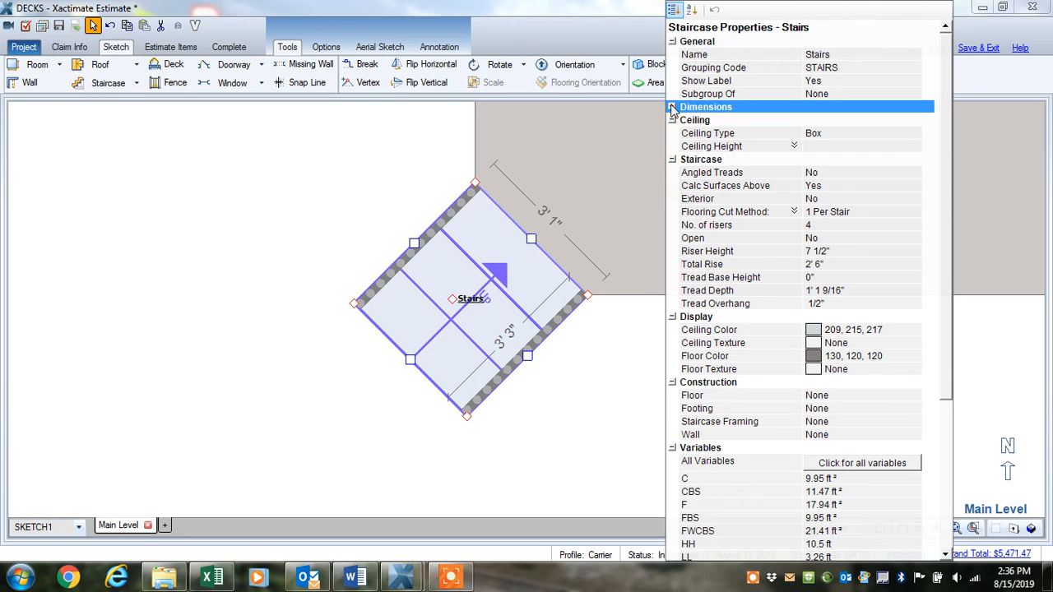
click(672, 108)
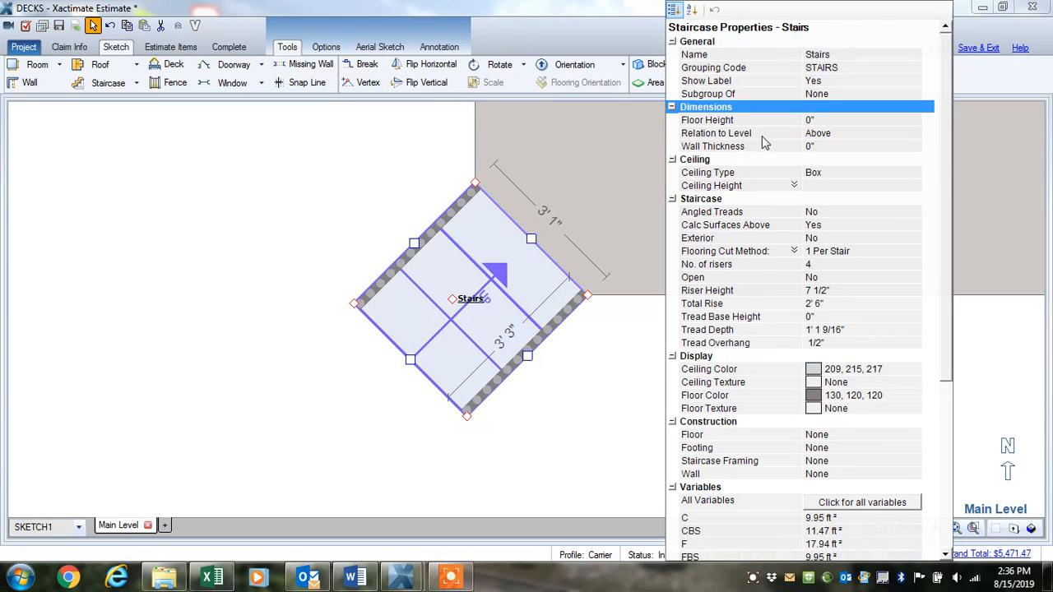
click(819, 135)
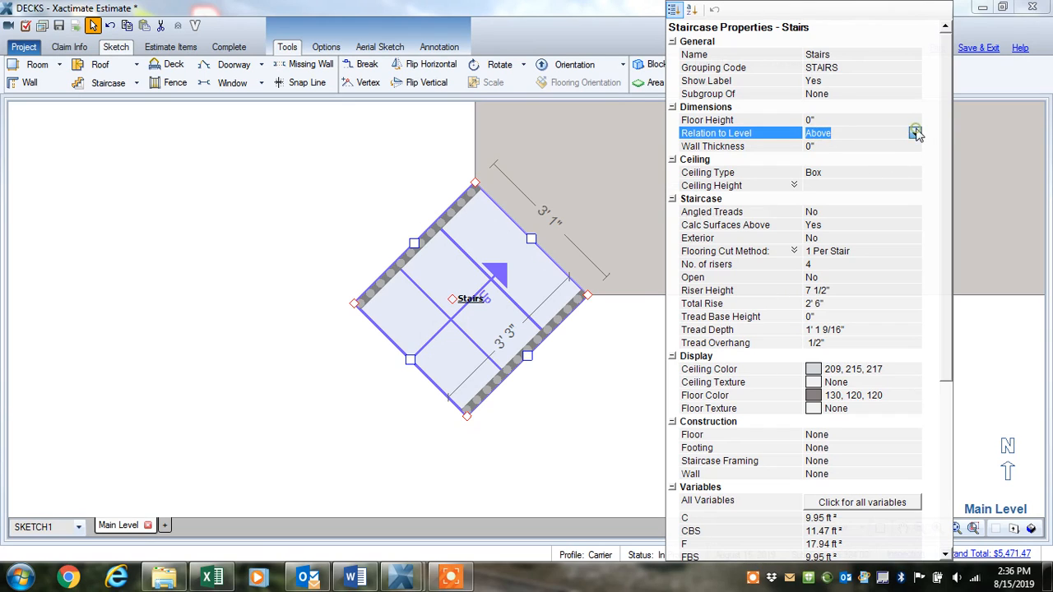
click(915, 134)
click(836, 157)
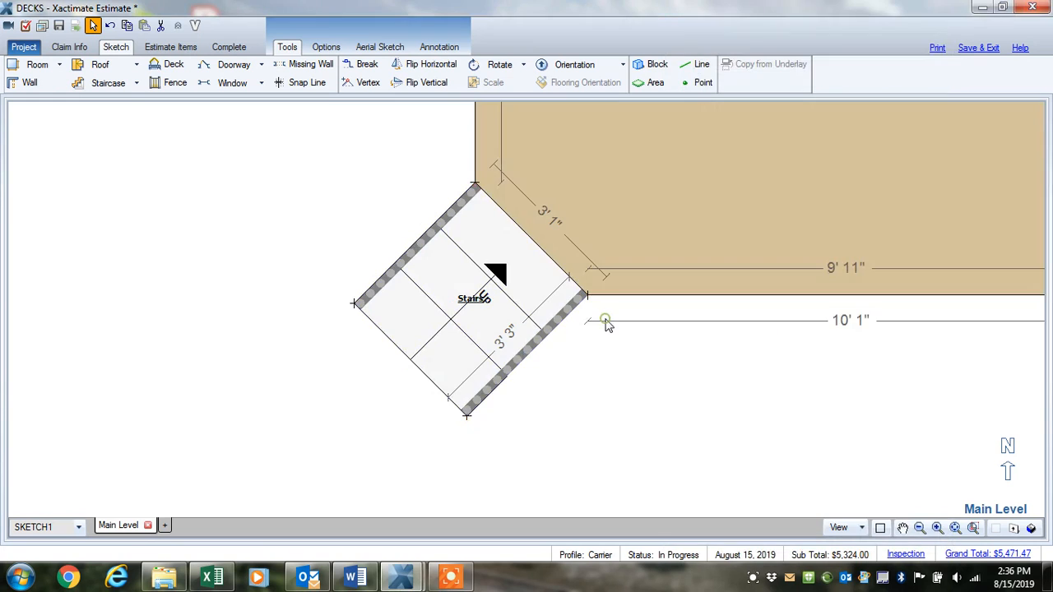
click(606, 325)
middle_click(605, 324)
drag(632, 364, 619, 168)
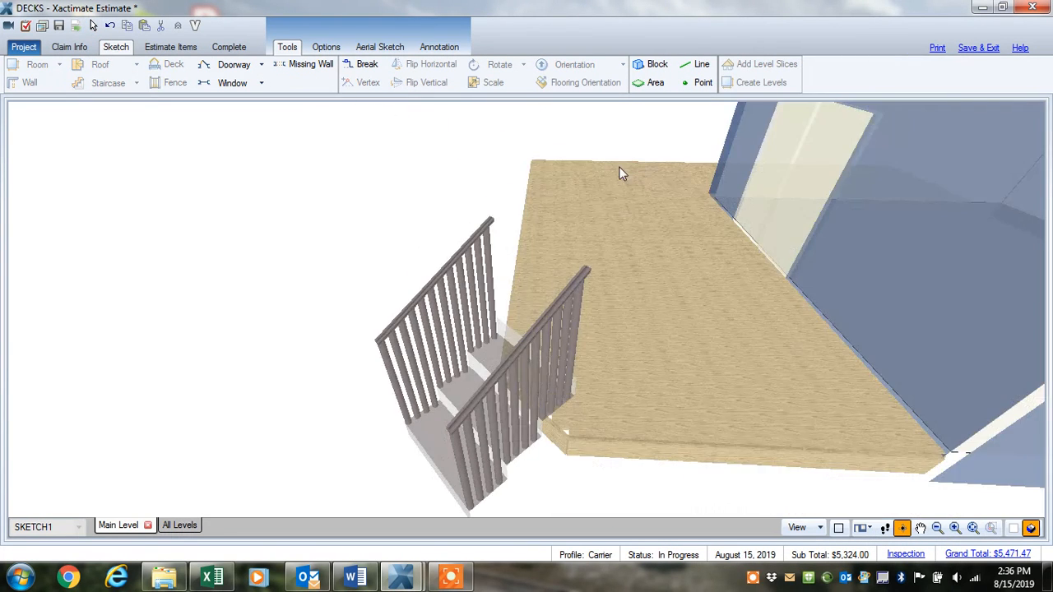
Set the staircase's floor height to 3' and check in 3D how the stairs meet the deck.
middle_click(619, 168)
click(477, 304)
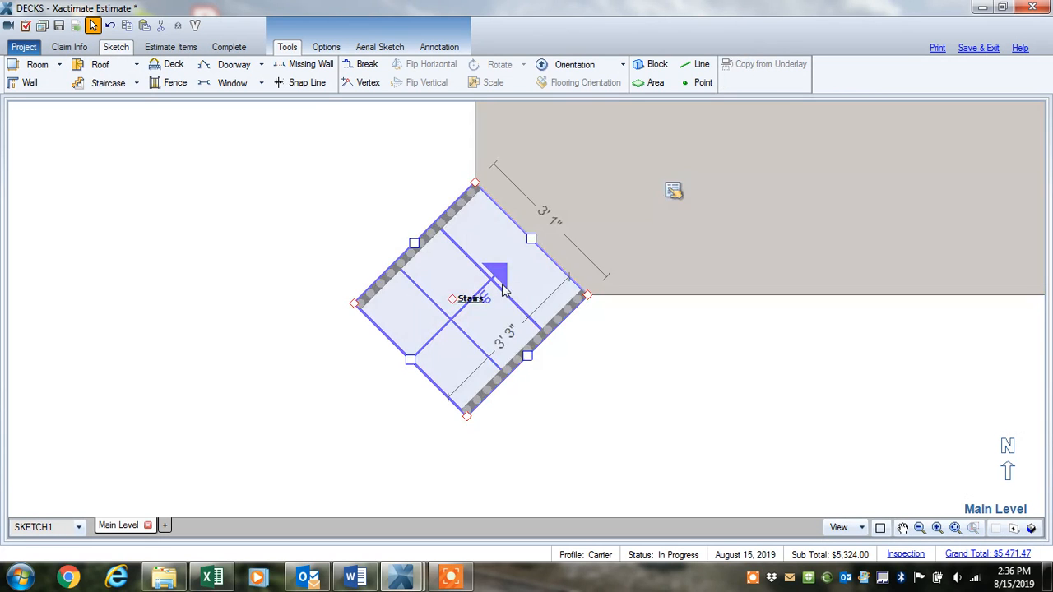
click(672, 192)
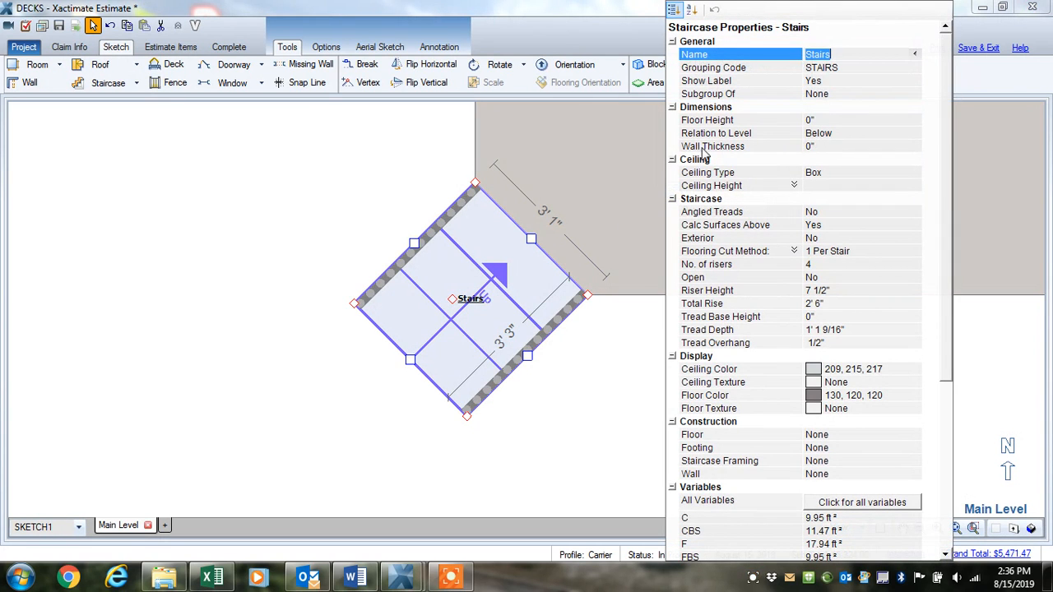
click(818, 123)
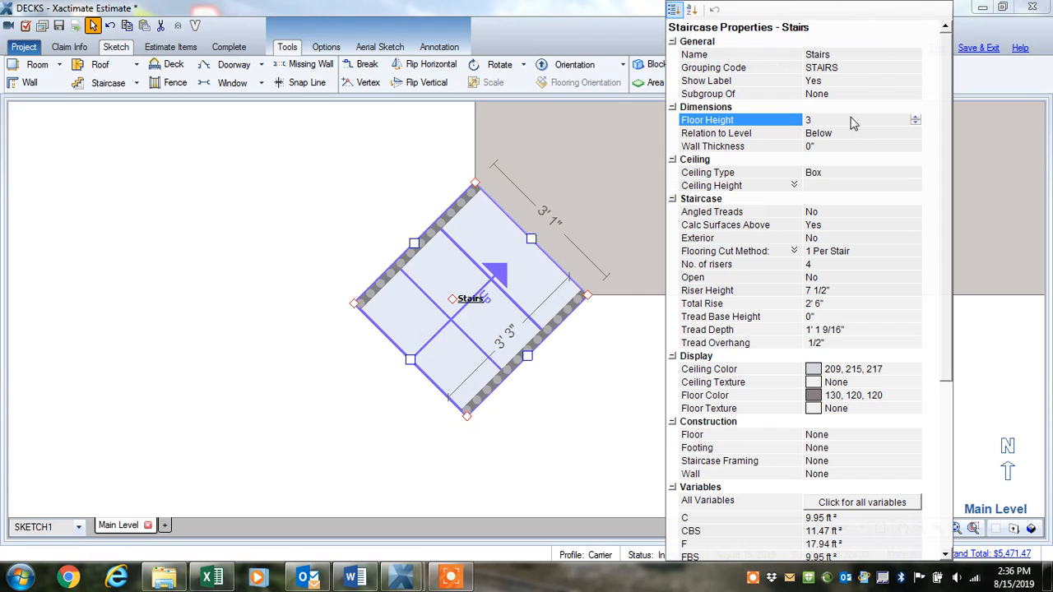
click(885, 174)
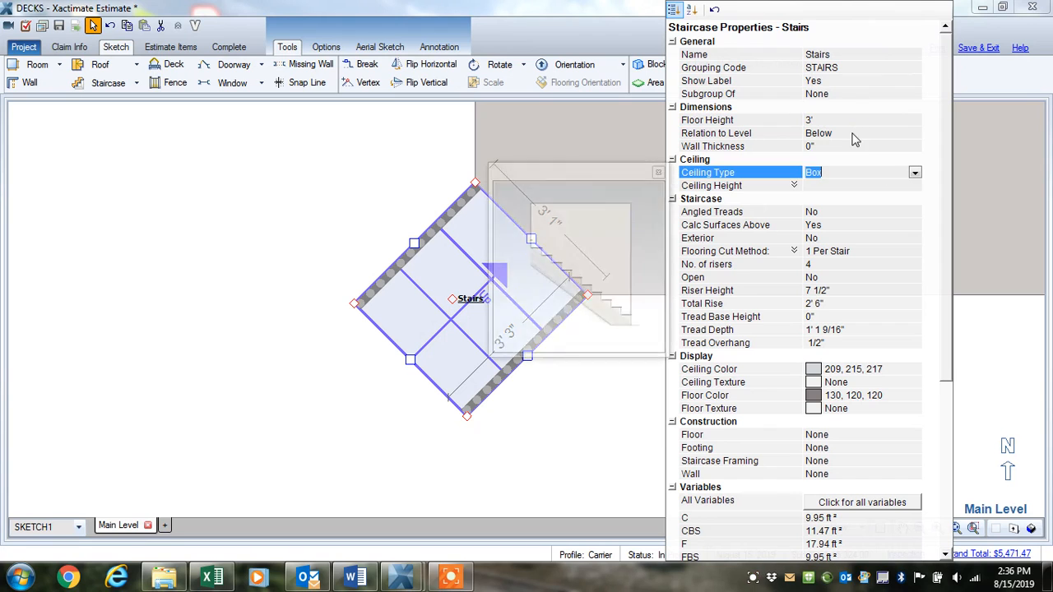
click(658, 173)
click(395, 205)
key(F9)
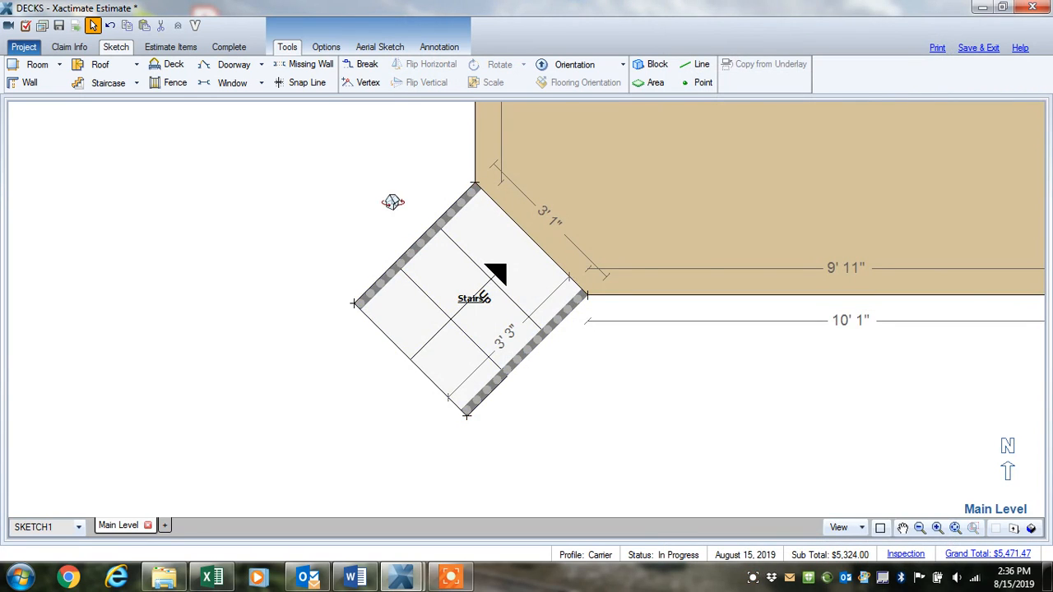
mouse_move(534, 416)
mouse_down()
mouse_move(372, 203)
mouse_move(617, 381)
mouse_move(578, 345)
mouse_move(521, 331)
mouse_move(614, 354)
mouse_move(943, 357)
mouse_move(672, 403)
mouse_up()
drag(464, 454, 503, 461)
scroll(621, 426, up, 3)
drag(504, 409, 519, 396)
key(Escape)
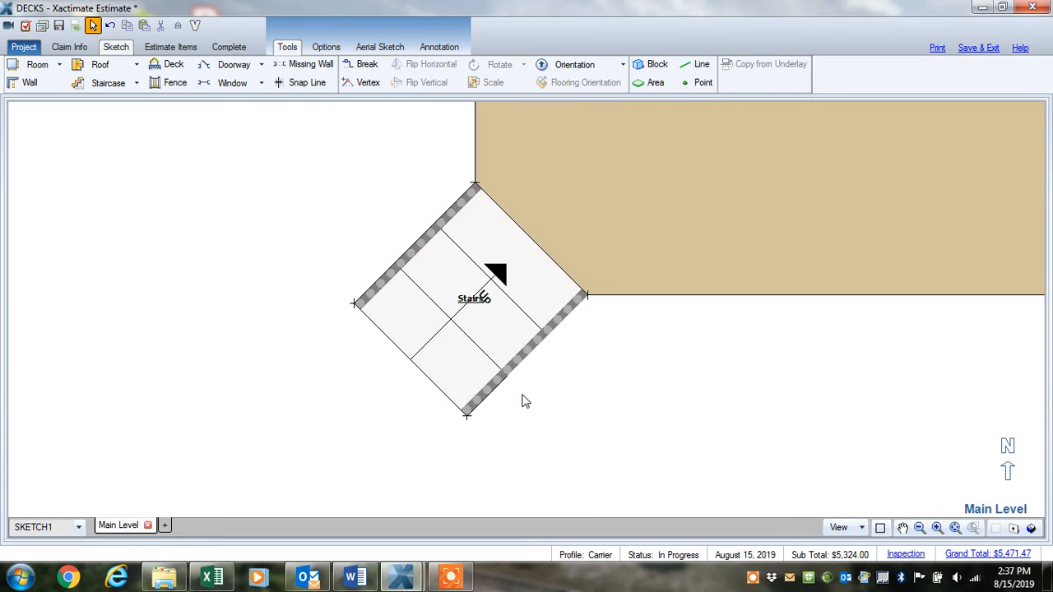
Set the staircase's floor height to 2' 6" and check in 3D how the top step aligns with the deck.
click(458, 304)
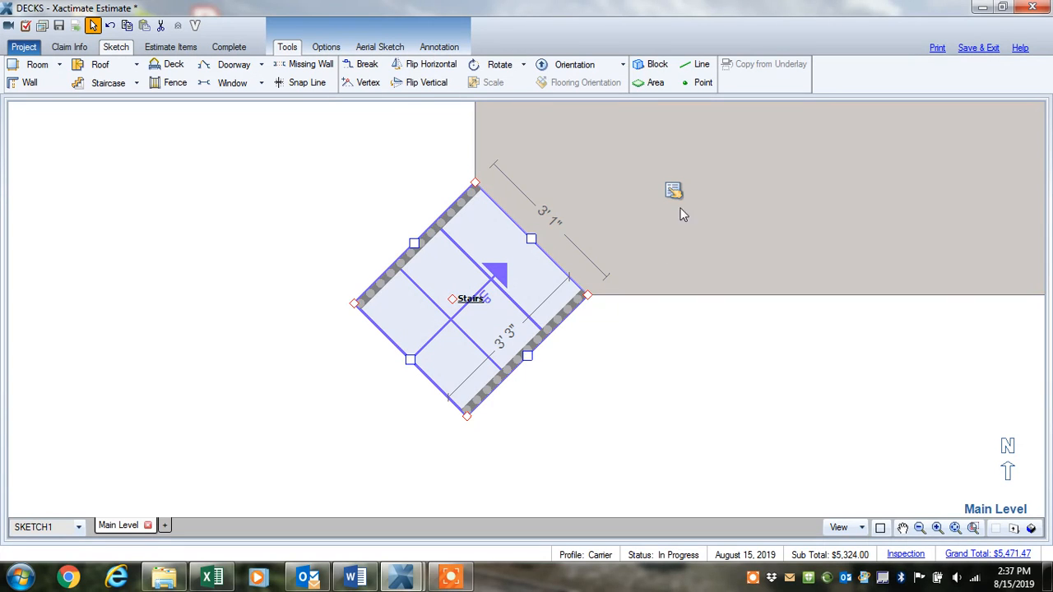
click(673, 191)
click(703, 219)
click(823, 122)
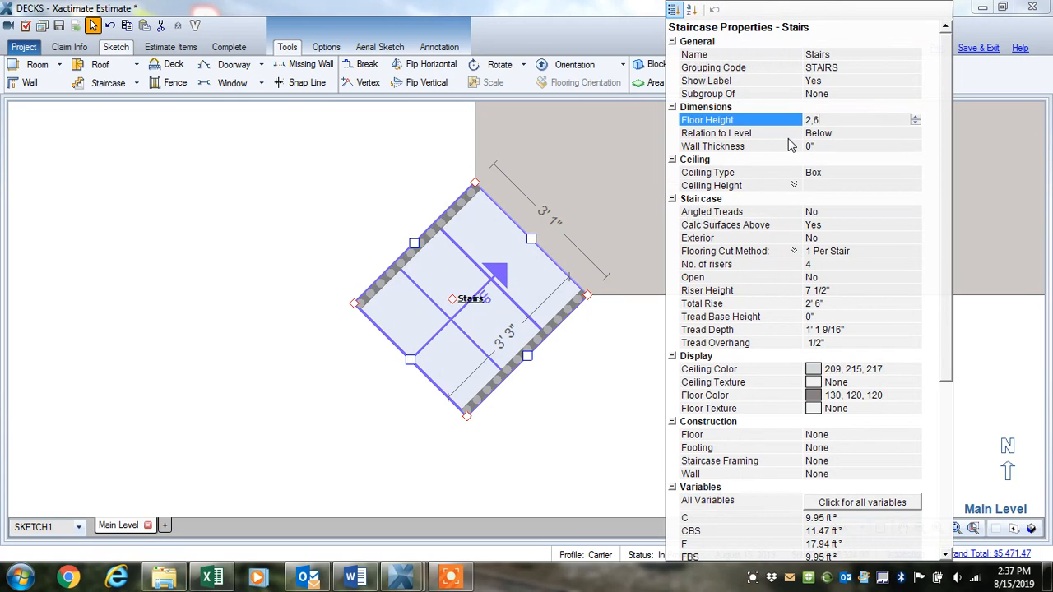
click(600, 351)
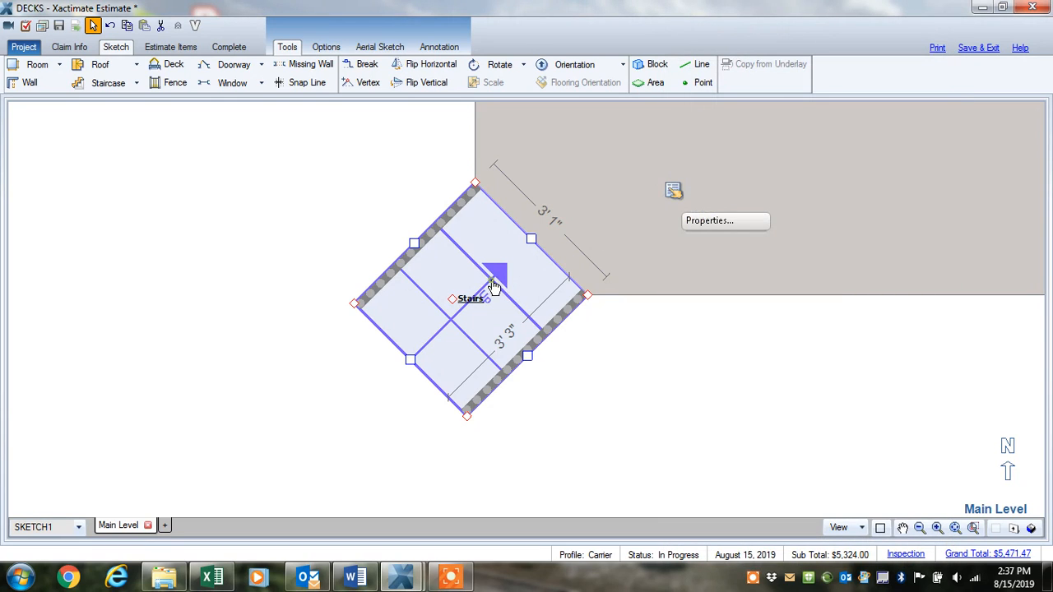
click(493, 286)
drag(608, 384, 427, 193)
drag(538, 470, 536, 388)
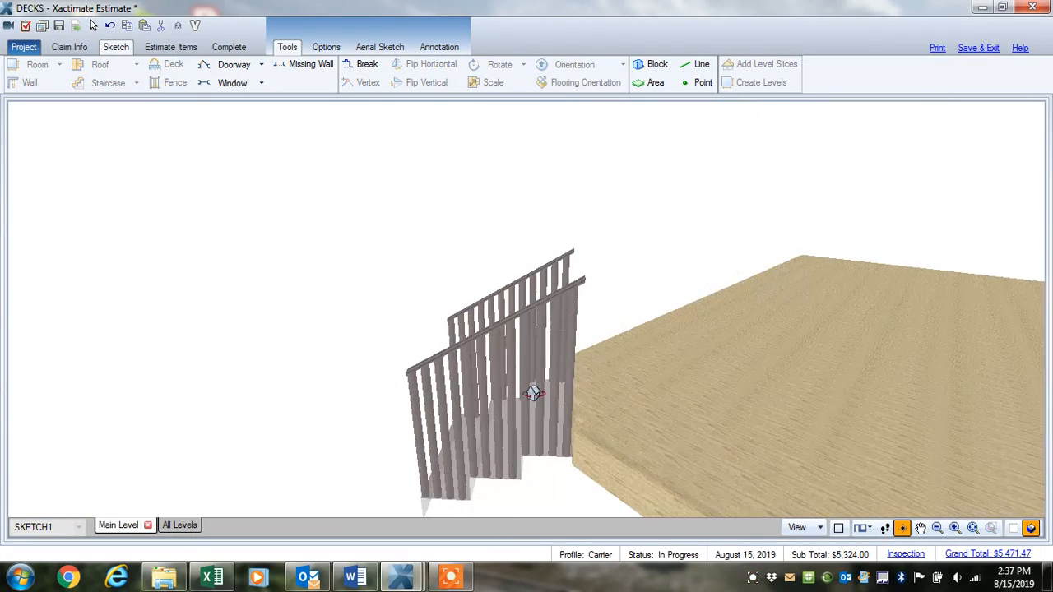
drag(689, 500, 721, 357)
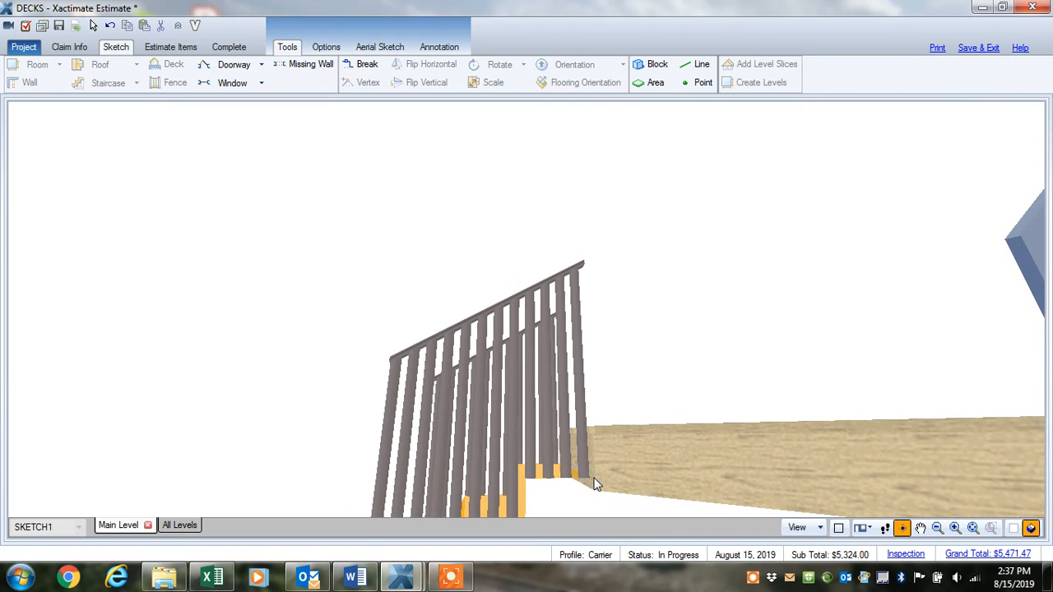
key(F8)
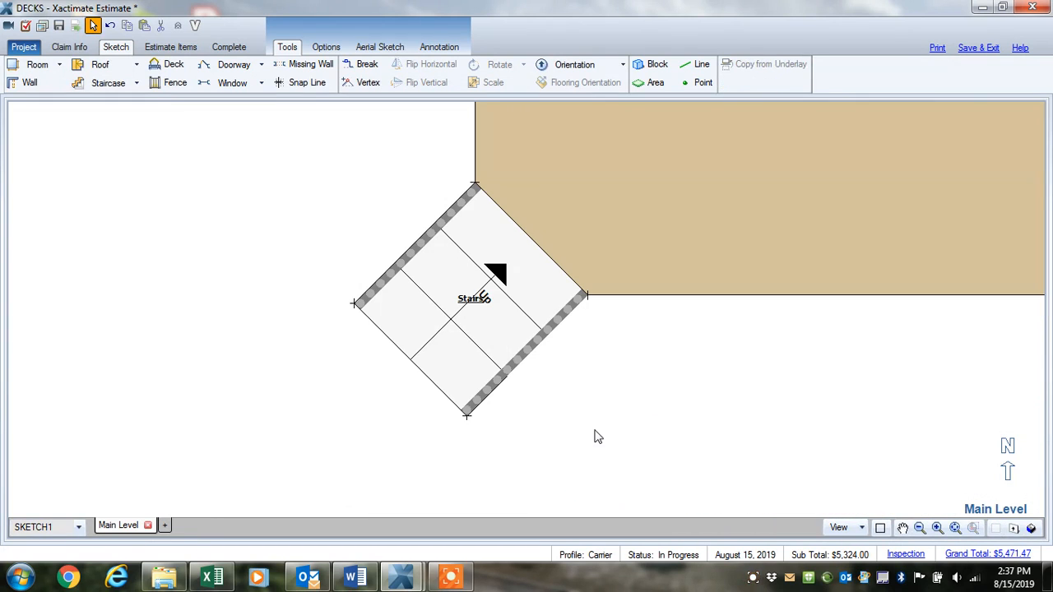
scroll(597, 437, down, 5)
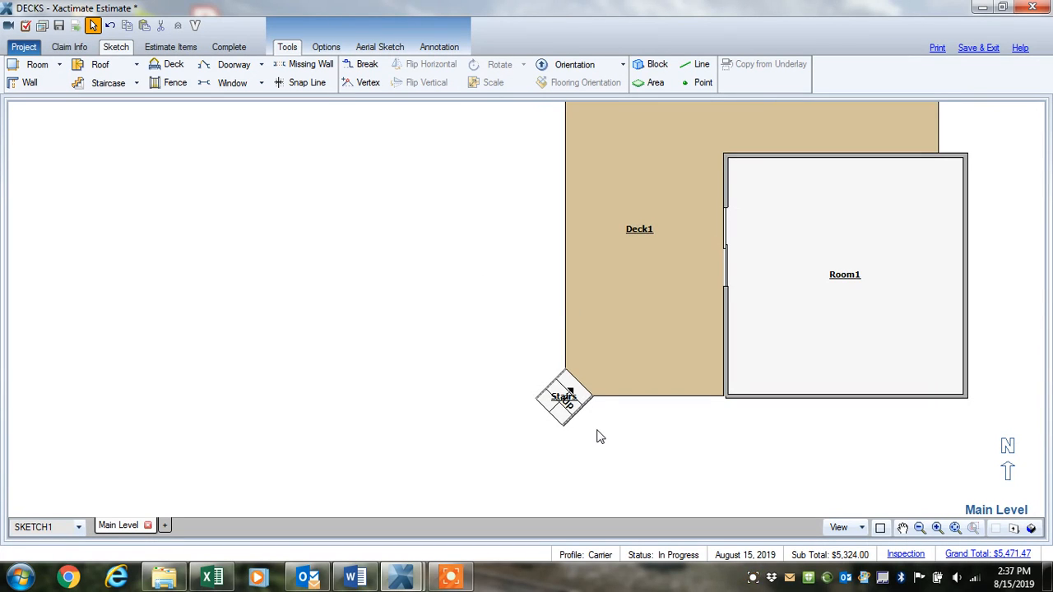
Add a railing to Deck1 through the Railing setting in its deck properties.
drag(647, 445, 599, 407)
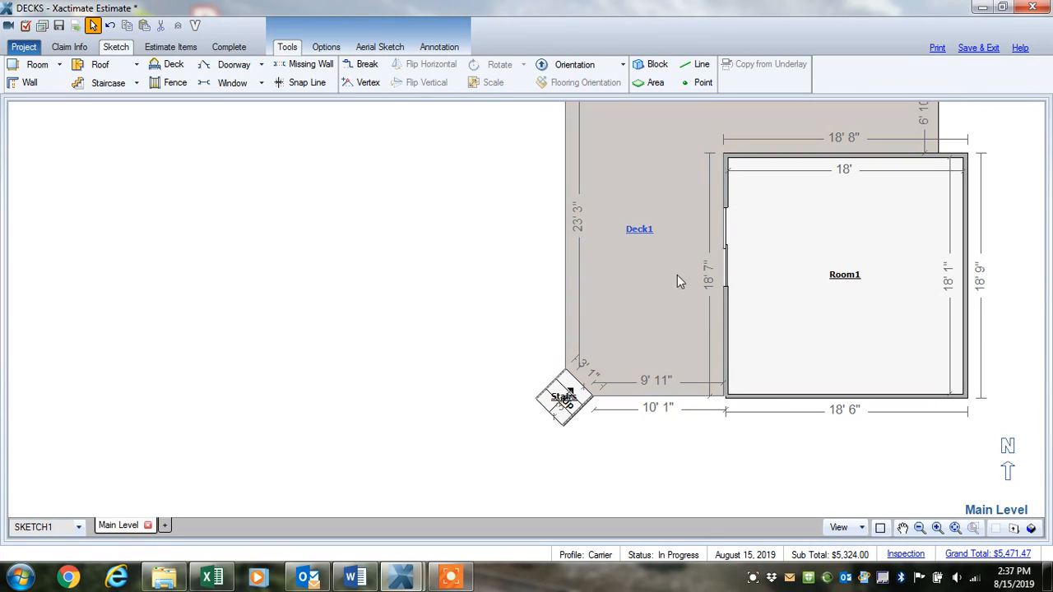
click(641, 234)
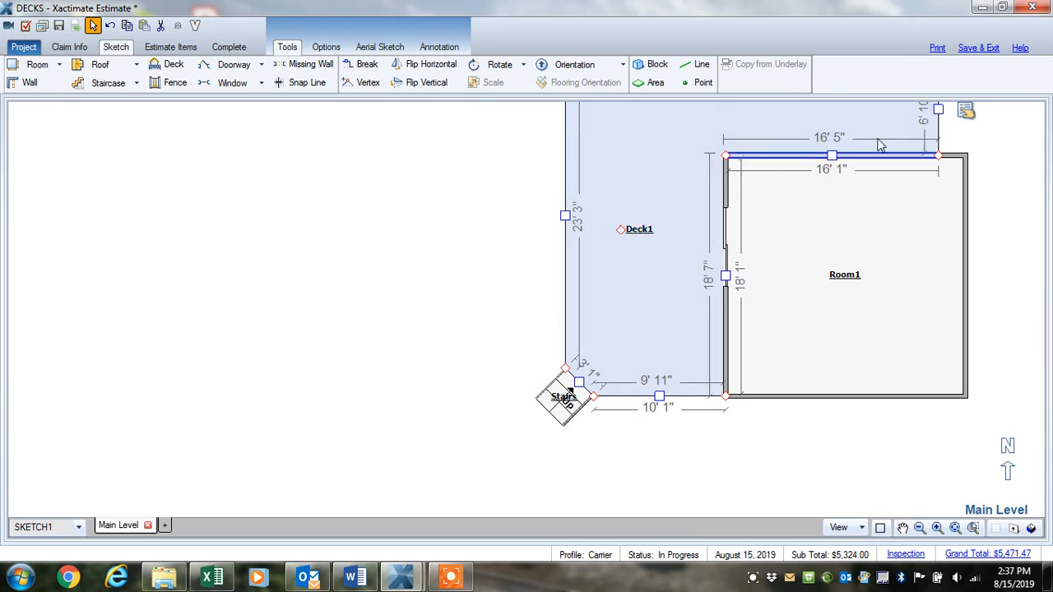
click(963, 113)
click(979, 130)
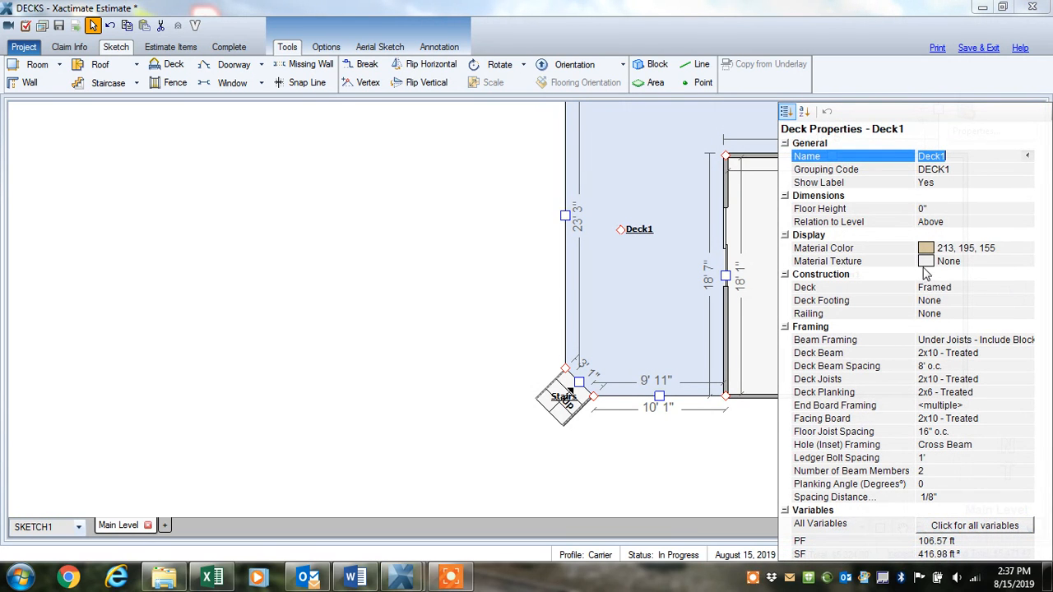
click(935, 314)
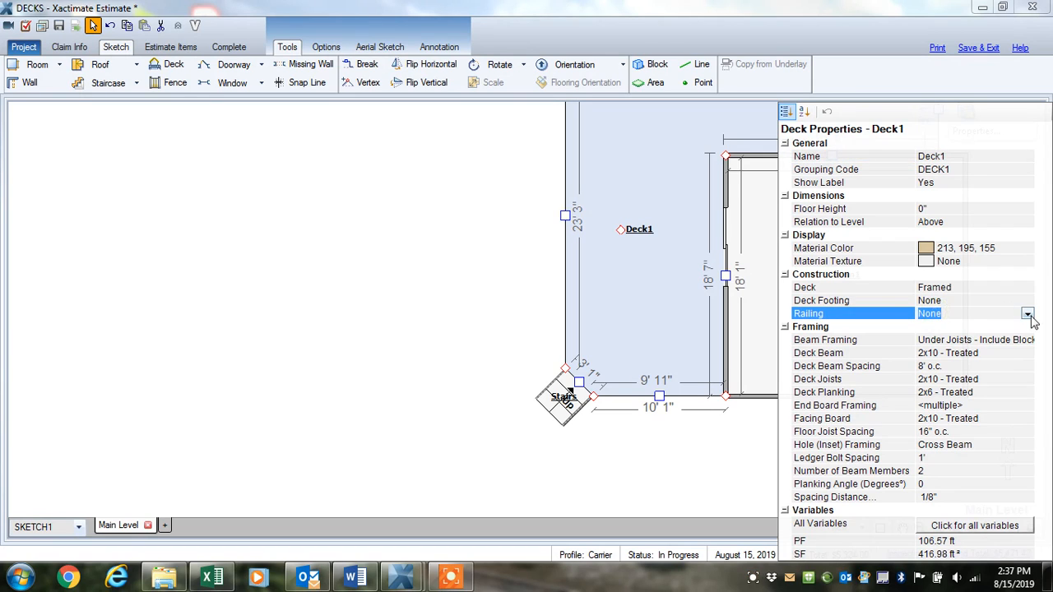
click(1028, 315)
click(934, 335)
click(633, 459)
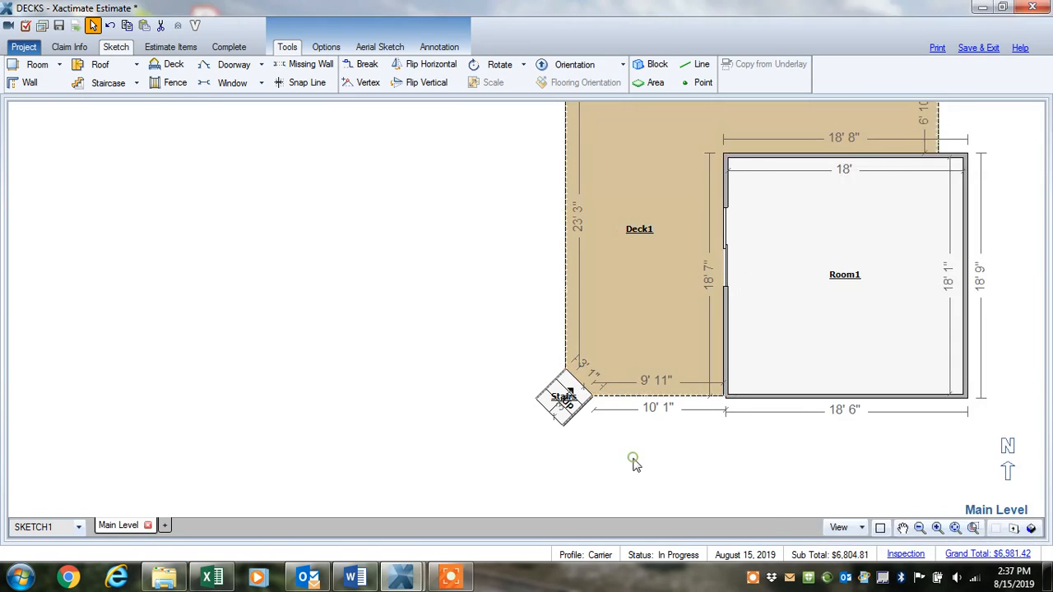
Inspect the deck railing and its junction with the staircase in 3D from the front, the side and above.
drag(656, 482, 578, 335)
drag(507, 376, 622, 321)
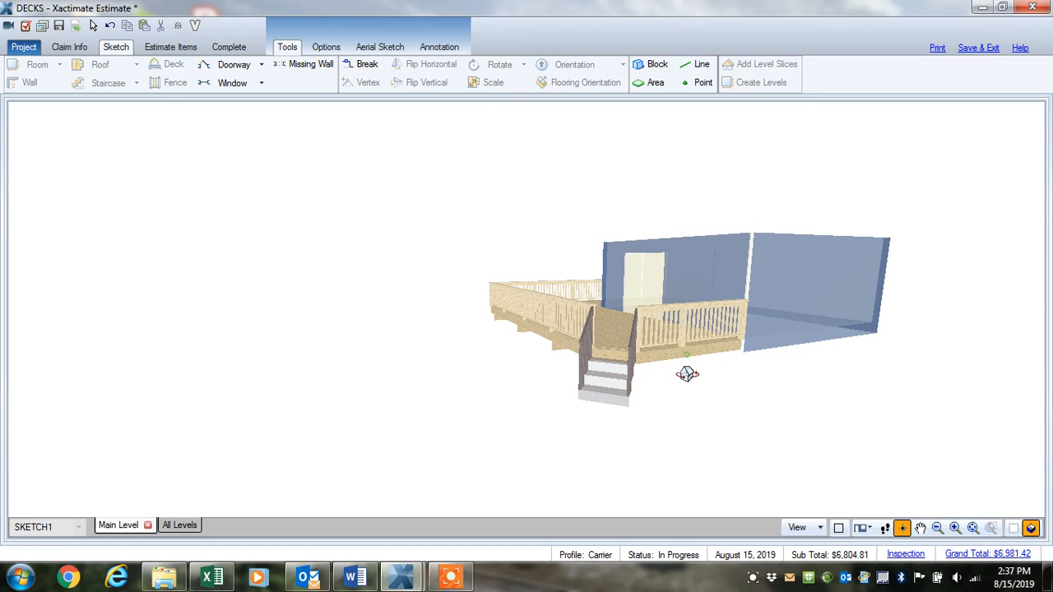
drag(688, 371, 653, 285)
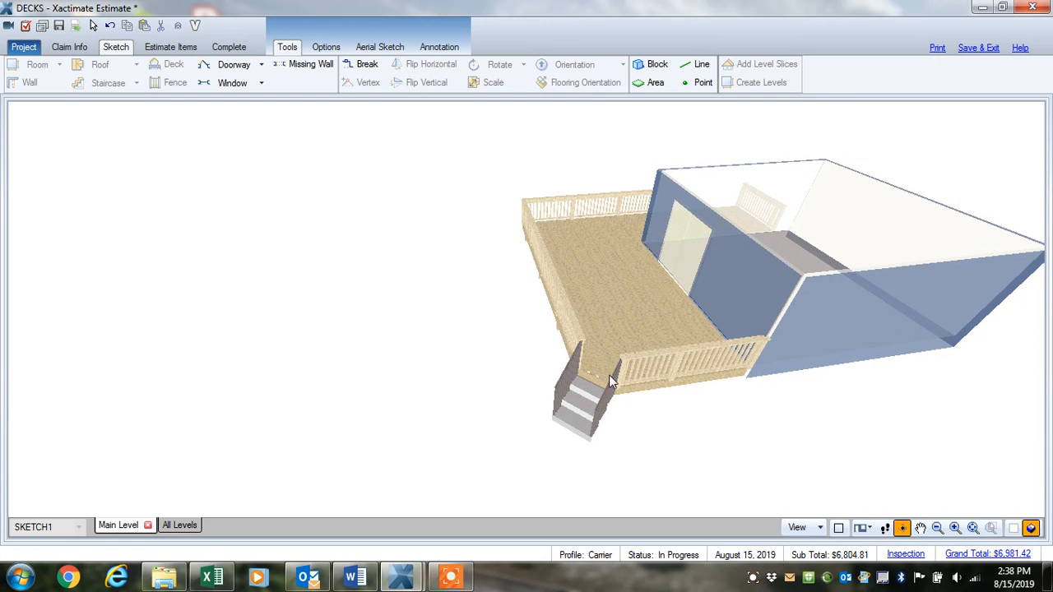
drag(698, 432, 507, 391)
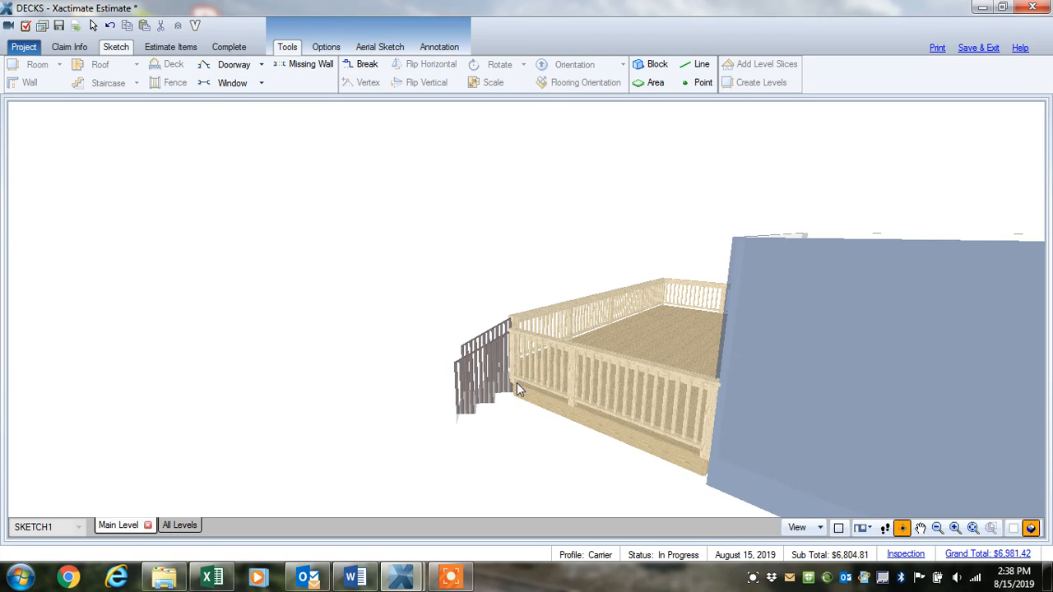
drag(499, 428, 640, 439)
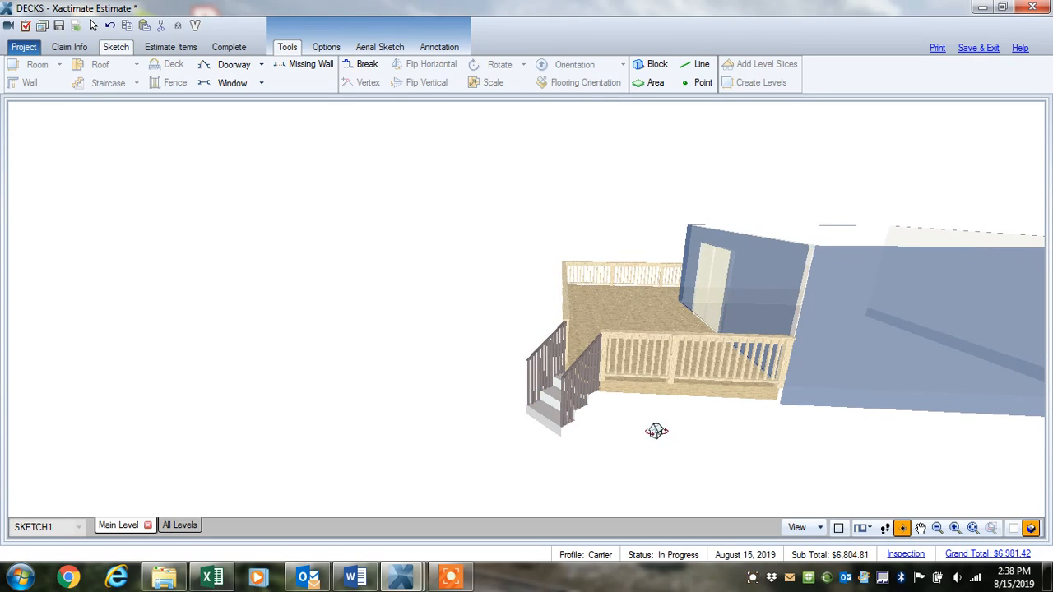
drag(640, 431, 618, 366)
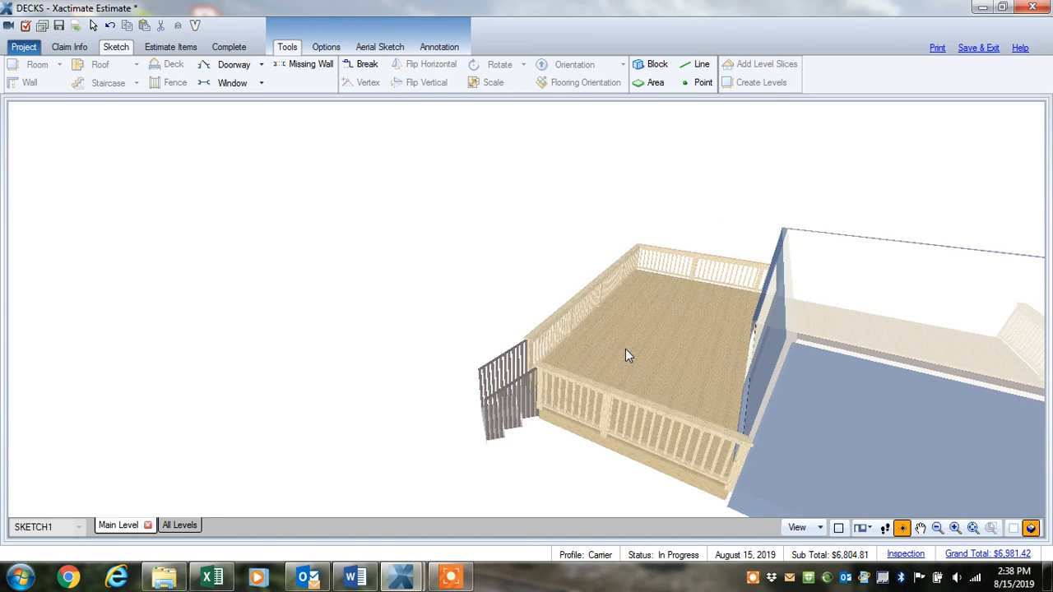
Select Deck1 in the plan view, and examine the railed deck and corner stairs in 3D from above.
key(F8)
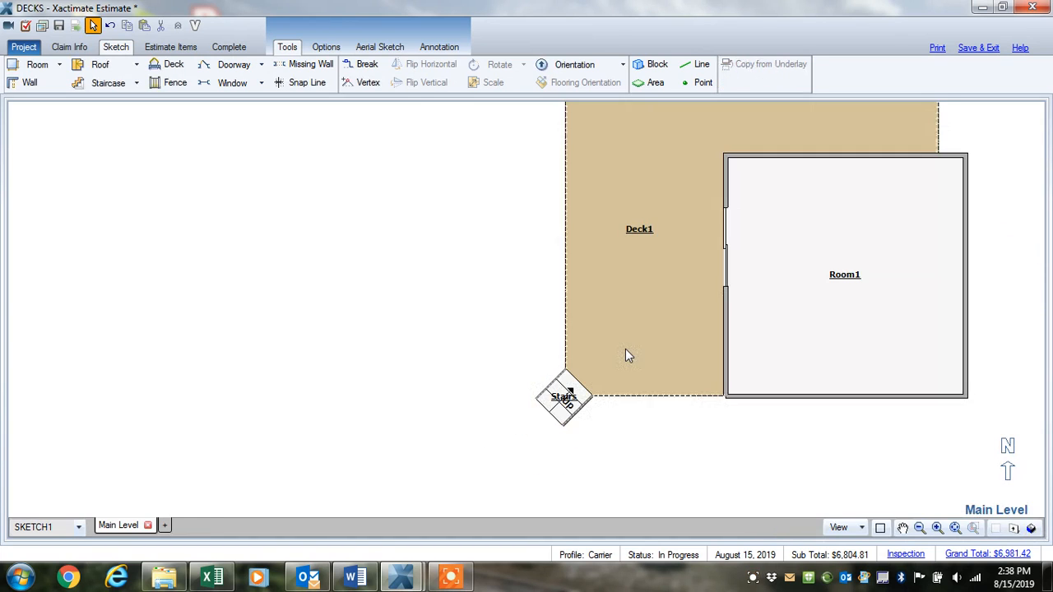
click(651, 212)
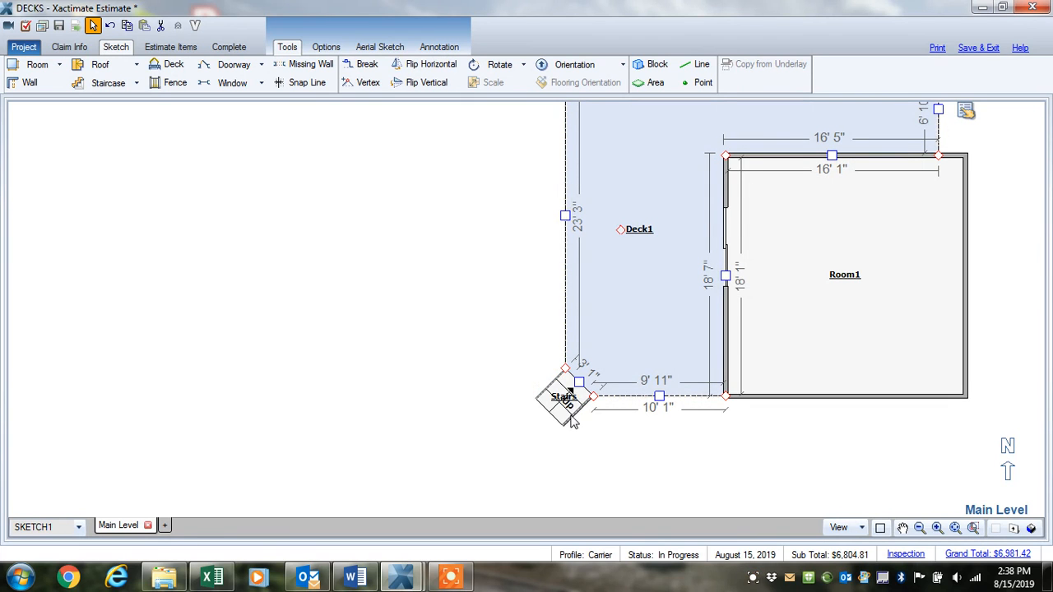
key(F8)
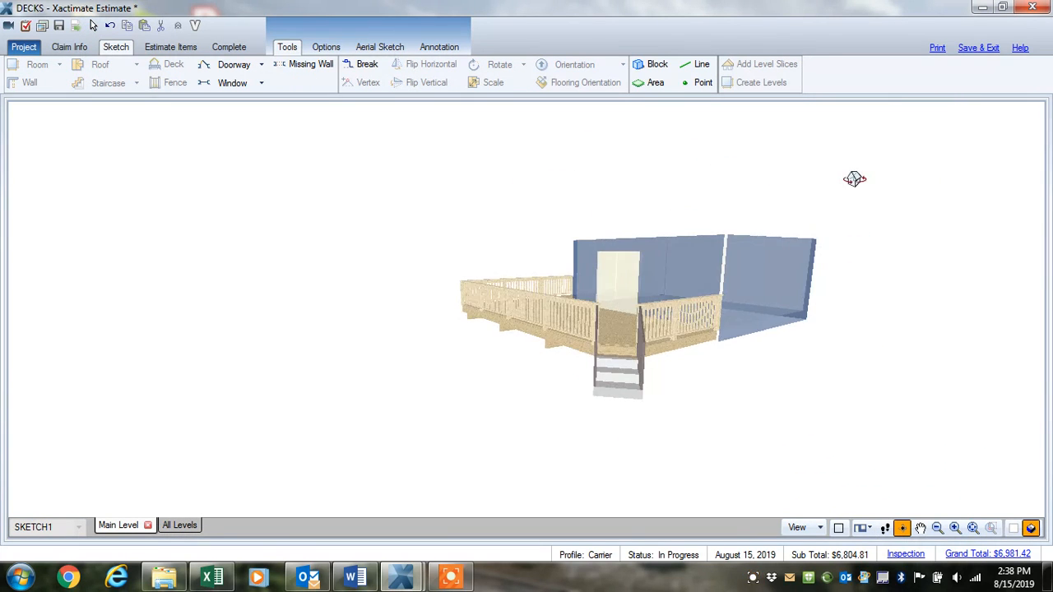
drag(853, 178, 486, 355)
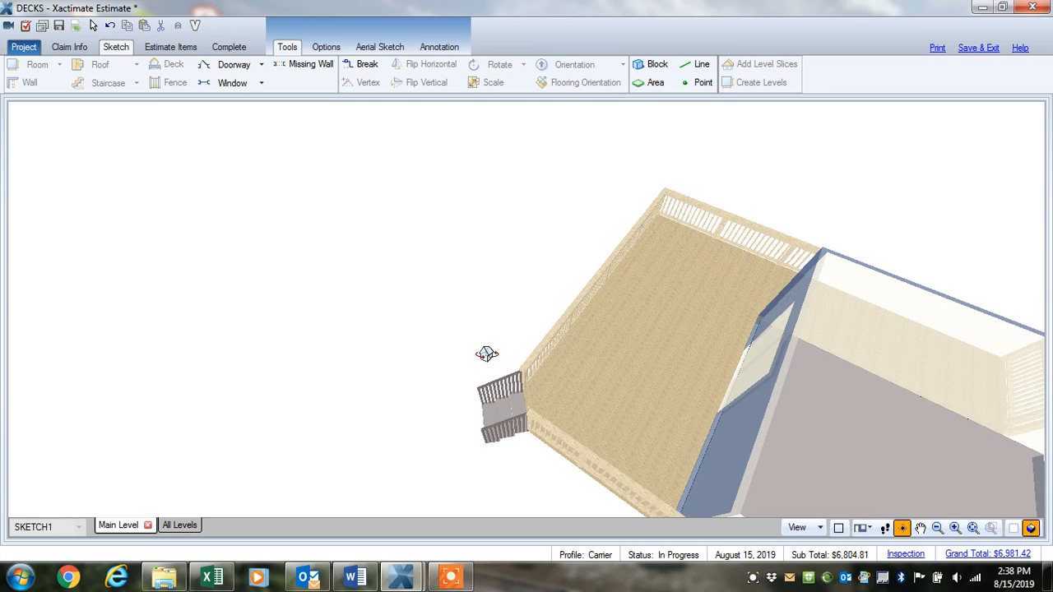